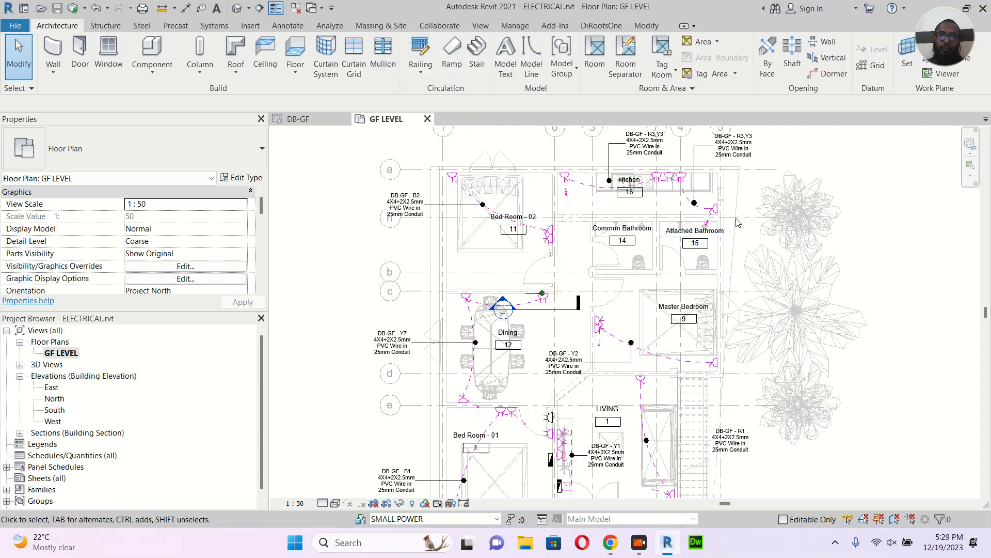
# Inspect the instance and type properties of the 13A socket at the upper-left corner of Bed Room - 02
pyautogui.scroll(2, 517, 200)
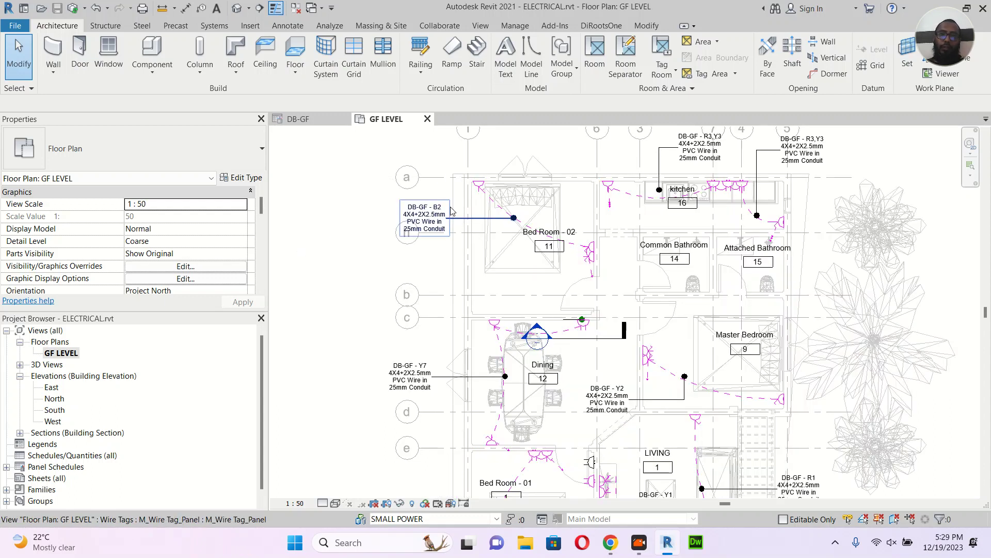
pyautogui.scroll(5, 480, 186)
pyautogui.click(474, 190)
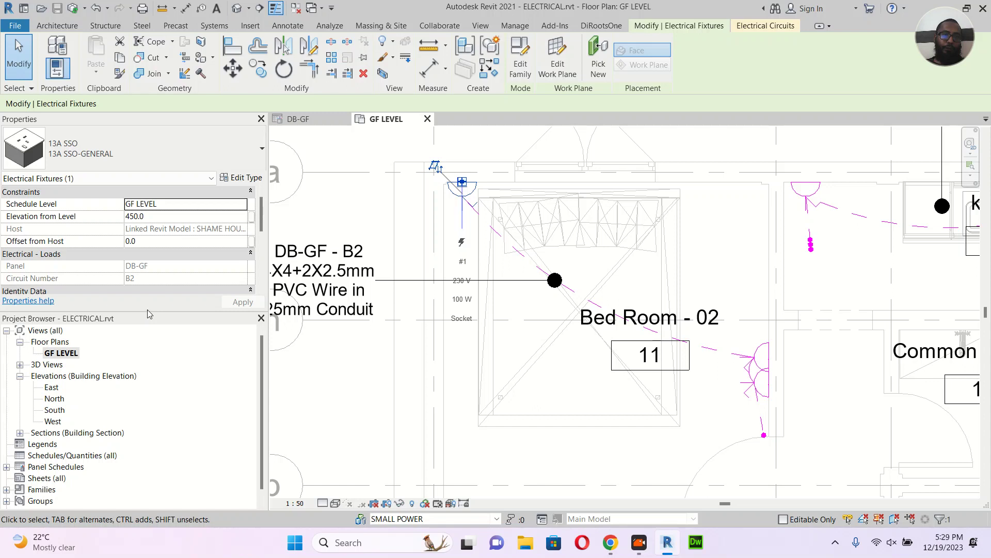
pyautogui.scroll(-4, 176, 255)
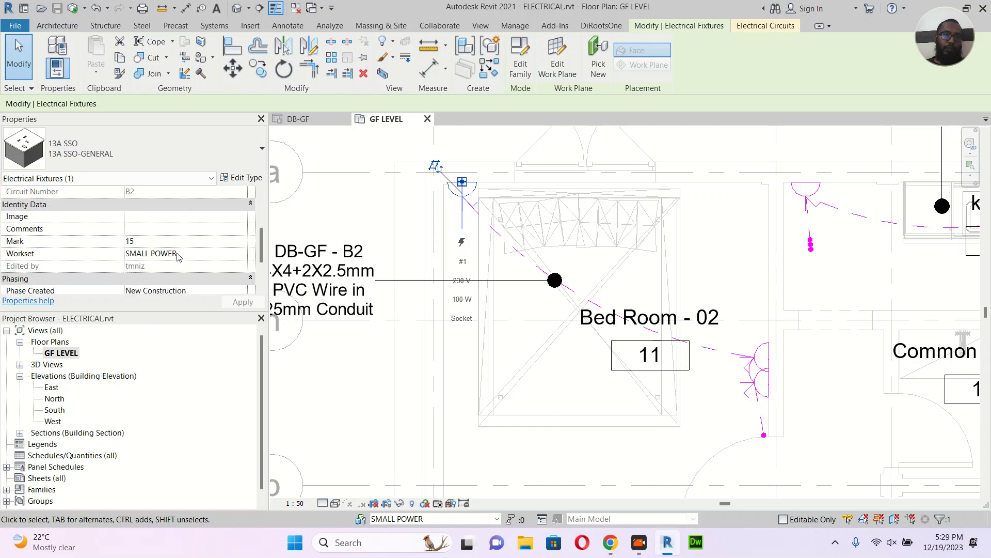
pyautogui.scroll(-3, 96, 242)
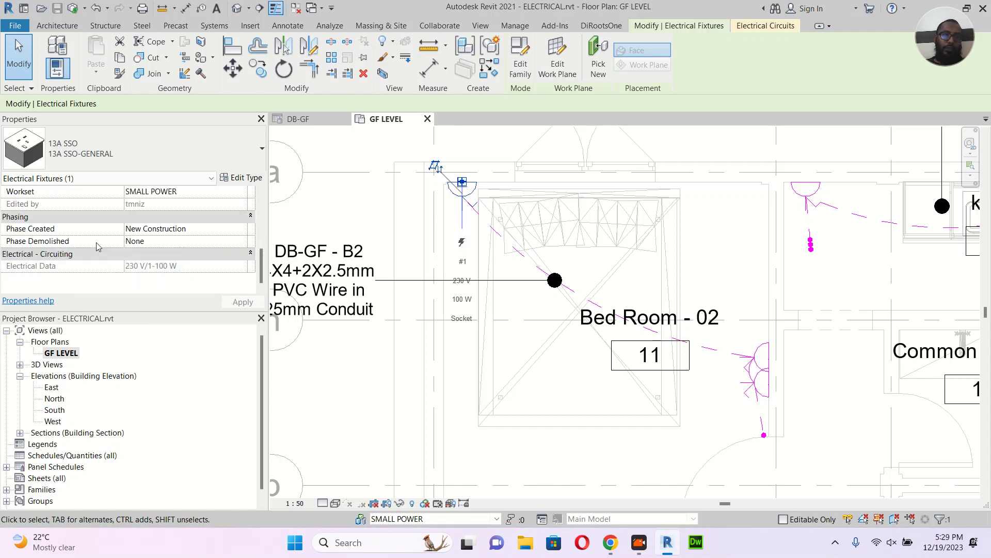
pyautogui.click(241, 178)
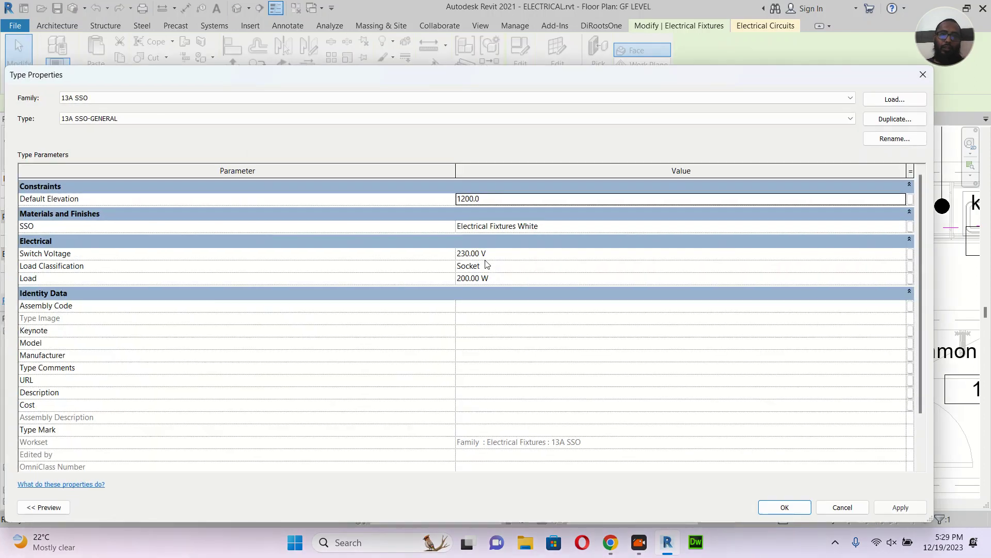
pyautogui.click(922, 75)
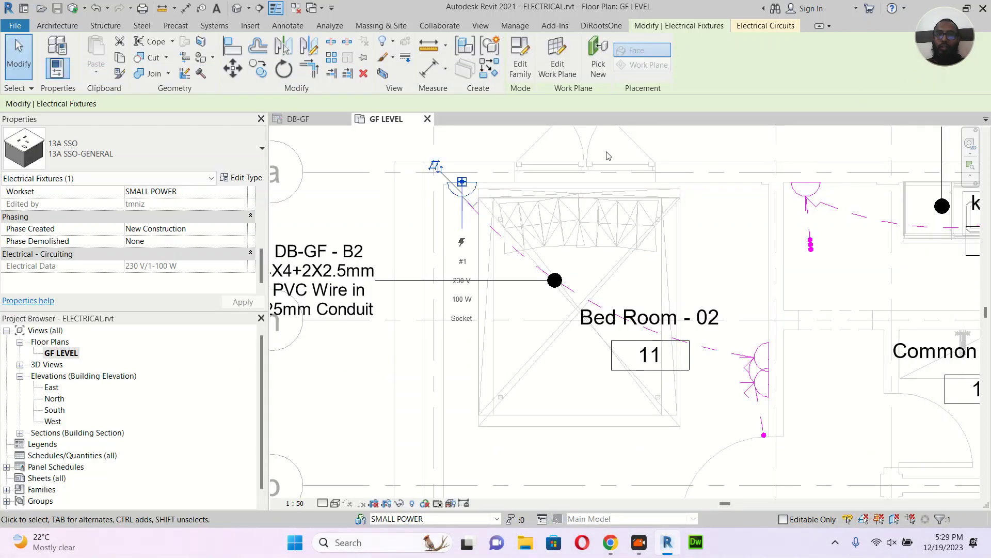
# Open the shared parameters editor and check for an existing shared parameter file without loading one
pyautogui.click(515, 26)
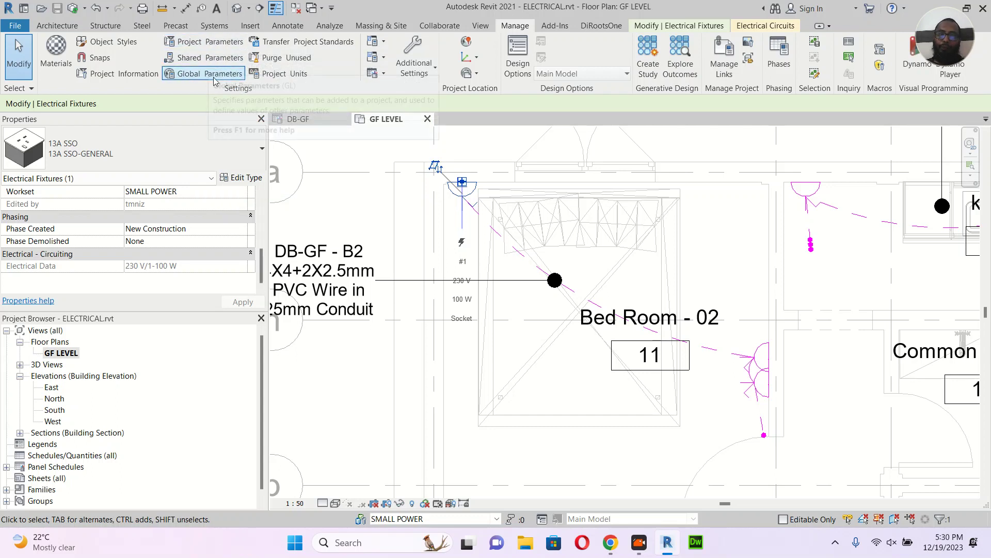
pyautogui.click(192, 55)
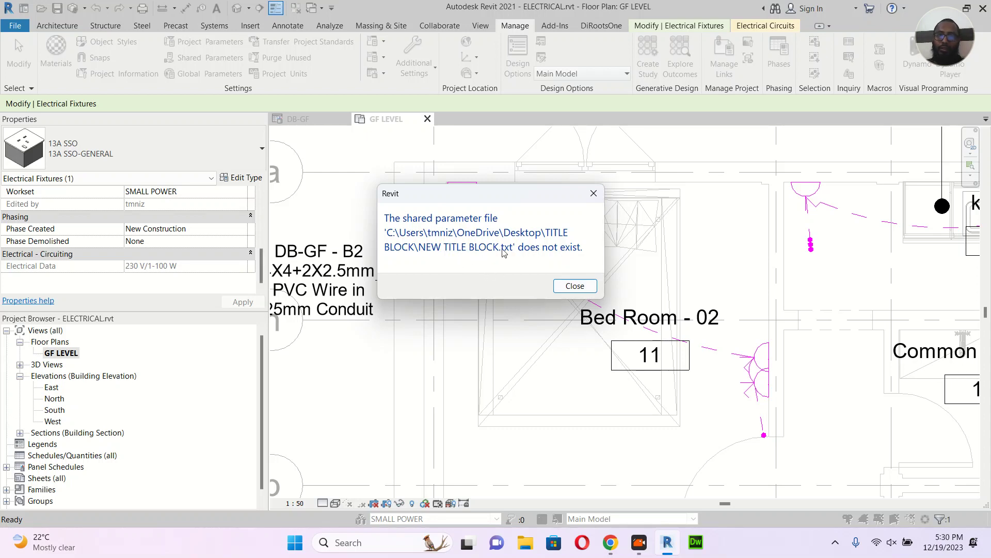
pyautogui.click(578, 290)
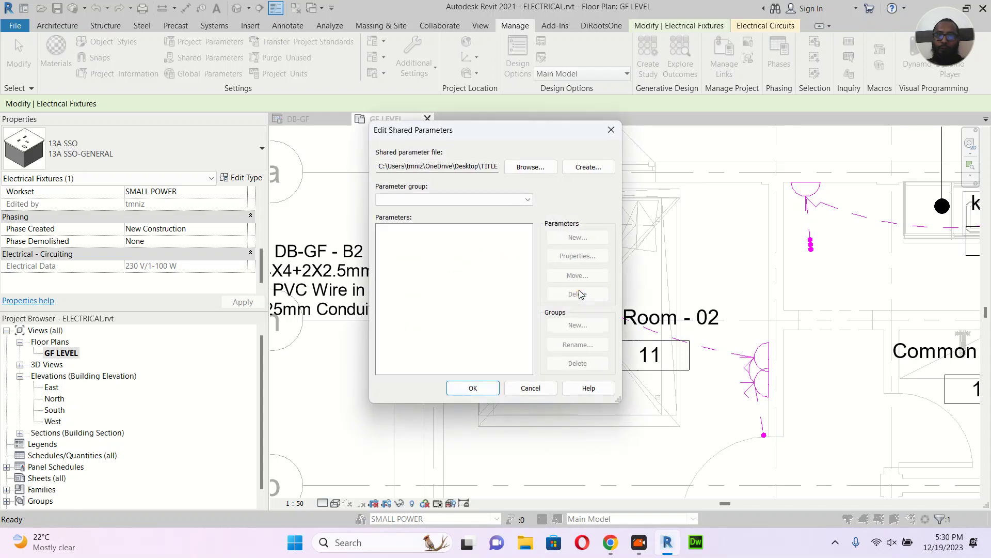
pyautogui.click(530, 167)
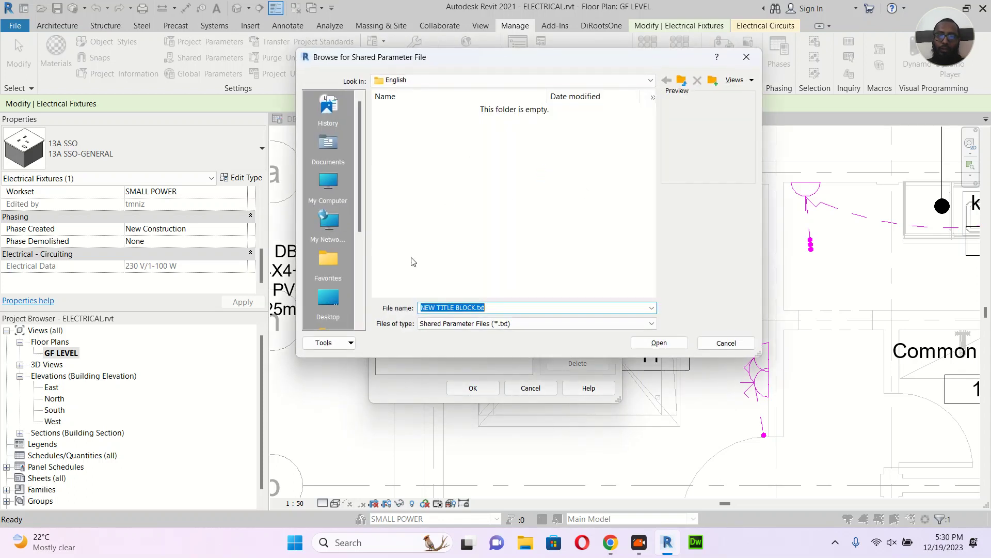
pyautogui.click(749, 342)
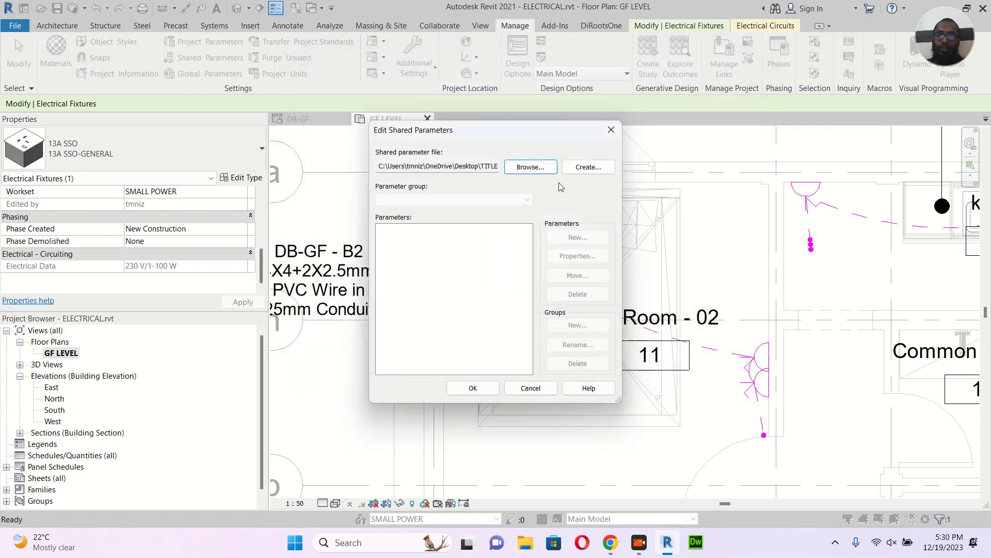
# Create a shared parameter file named SL ENGINEERING SOLUTIONS in D:\desktop files\REVIT CLASS
pyautogui.click(582, 168)
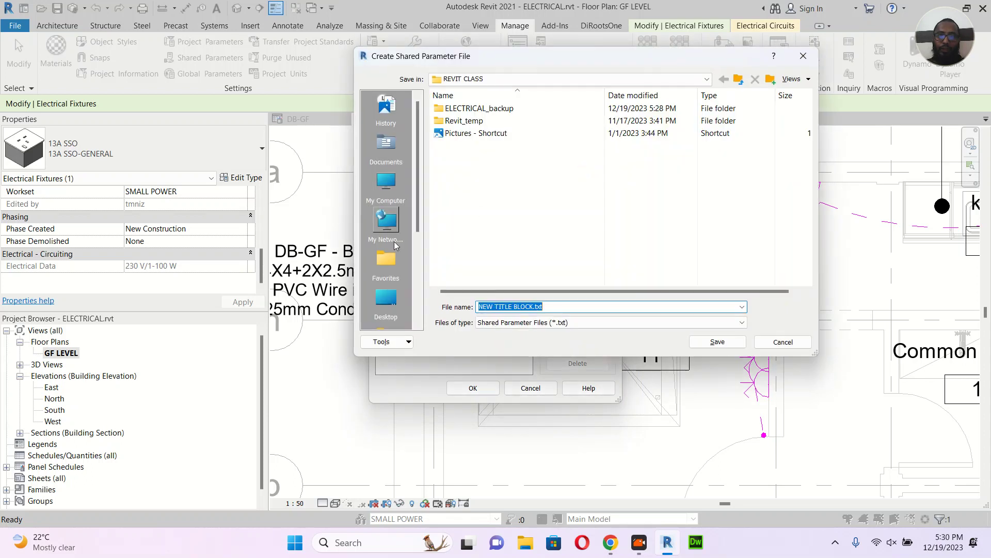
pyautogui.click(396, 297)
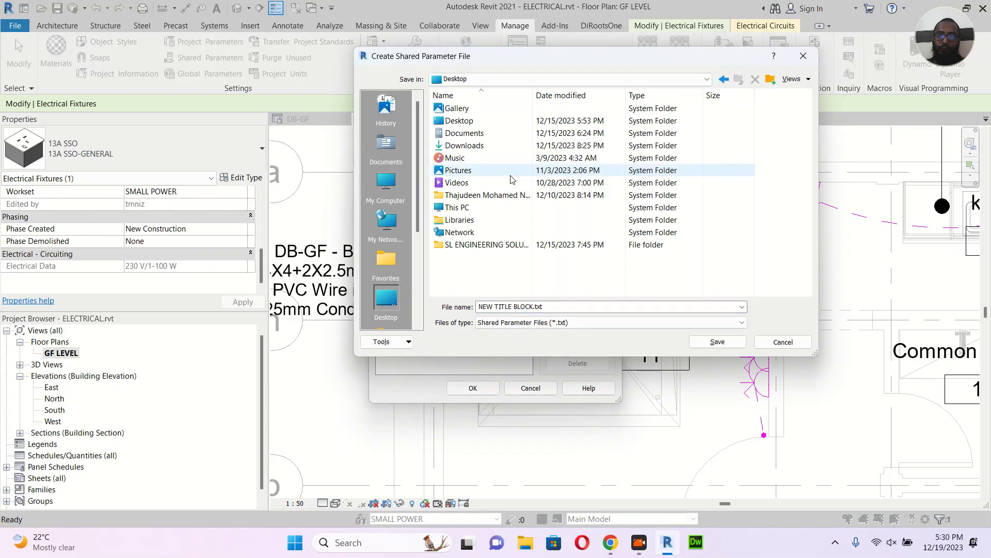
pyautogui.click(387, 182)
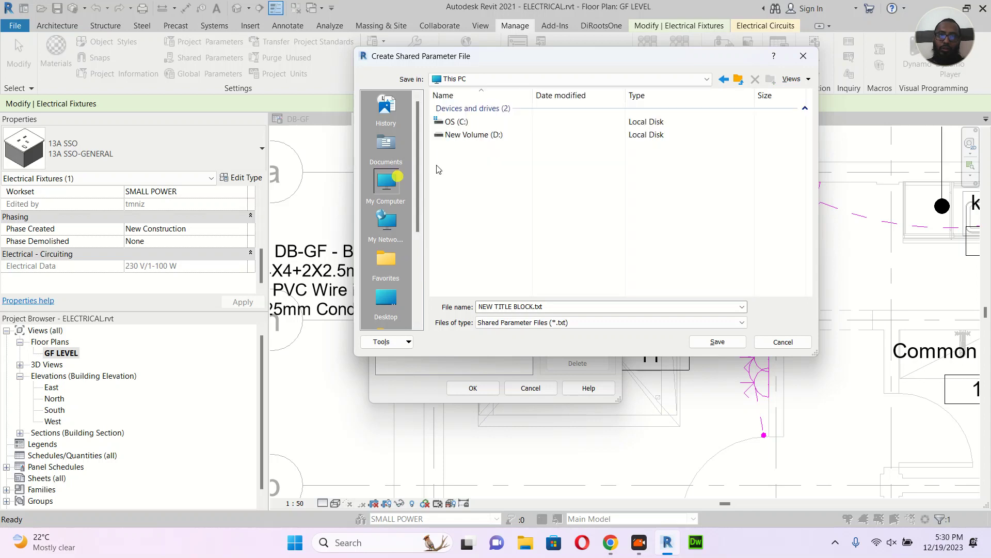
pyautogui.doubleClick(476, 133)
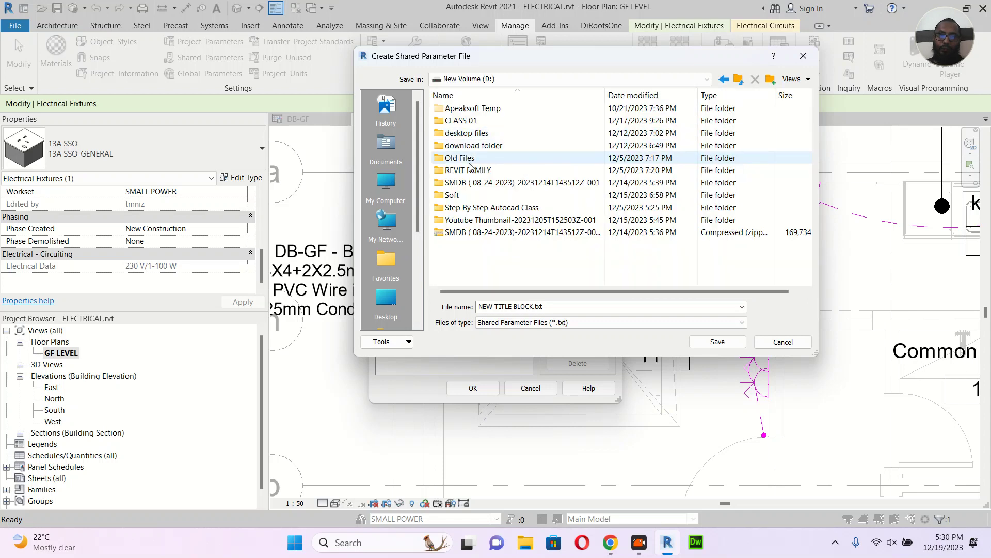
pyautogui.click(471, 121)
pyautogui.doubleClick(471, 120)
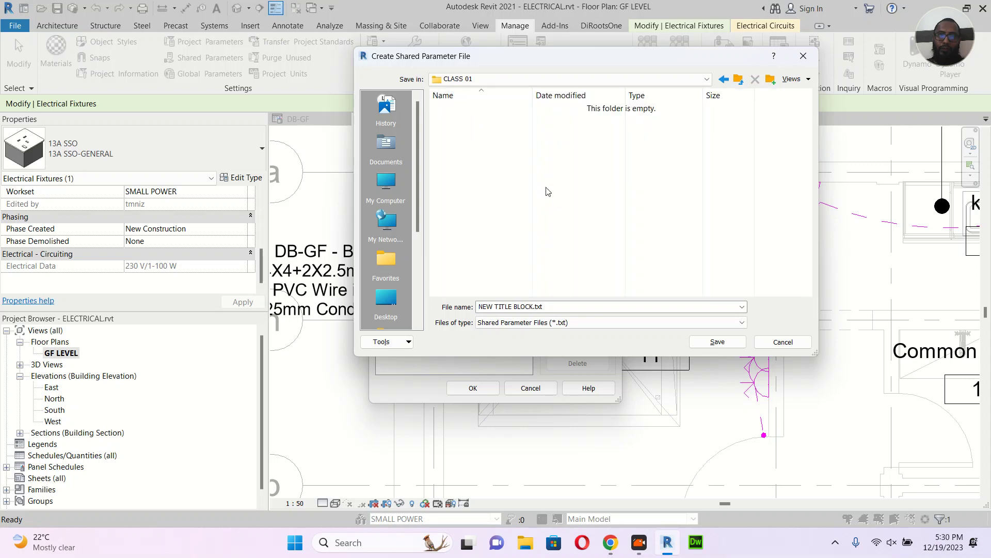
pyautogui.click(738, 79)
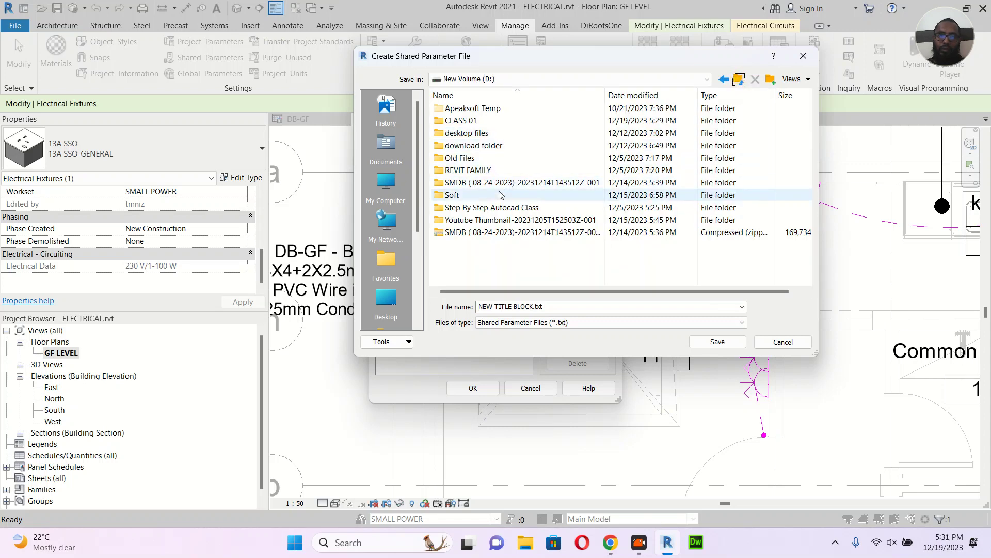
pyautogui.doubleClick(476, 134)
pyautogui.doubleClick(475, 146)
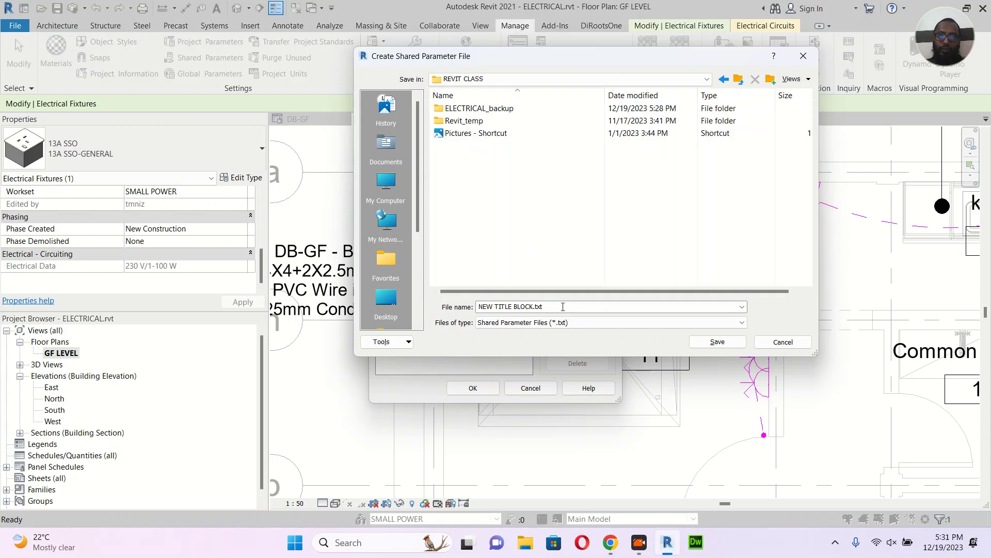
pyautogui.click(563, 307)
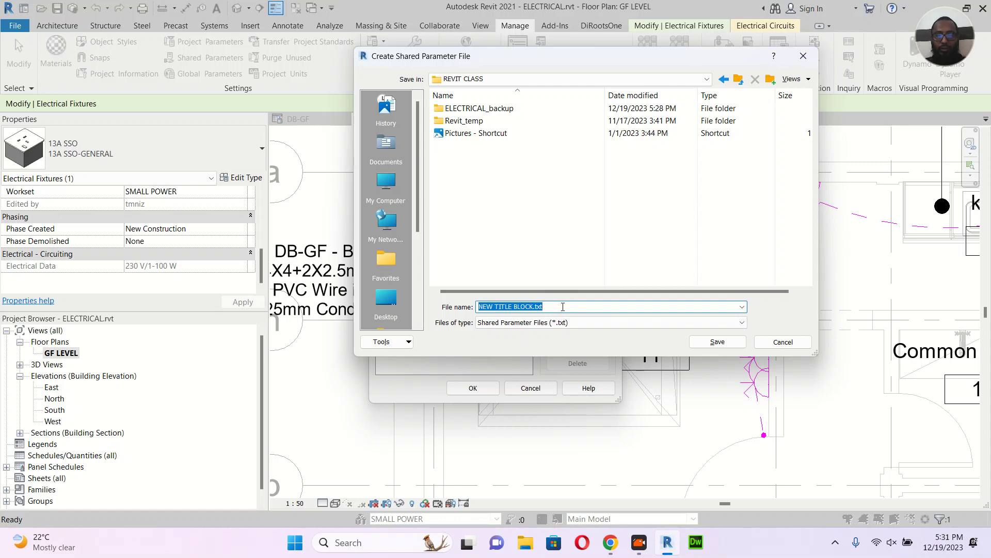
pyautogui.write('SL ENGINEERING SOLUTIONS')
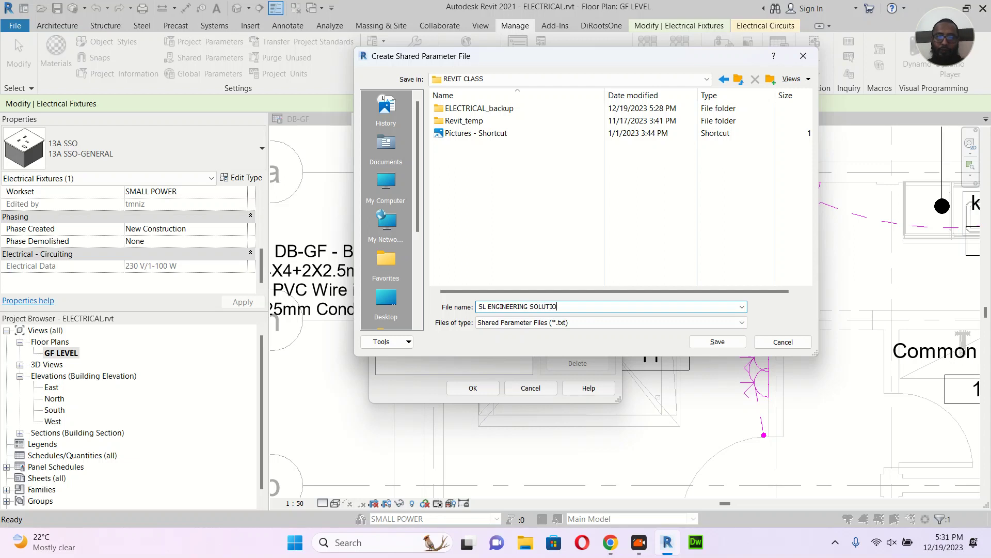
pyautogui.click(717, 342)
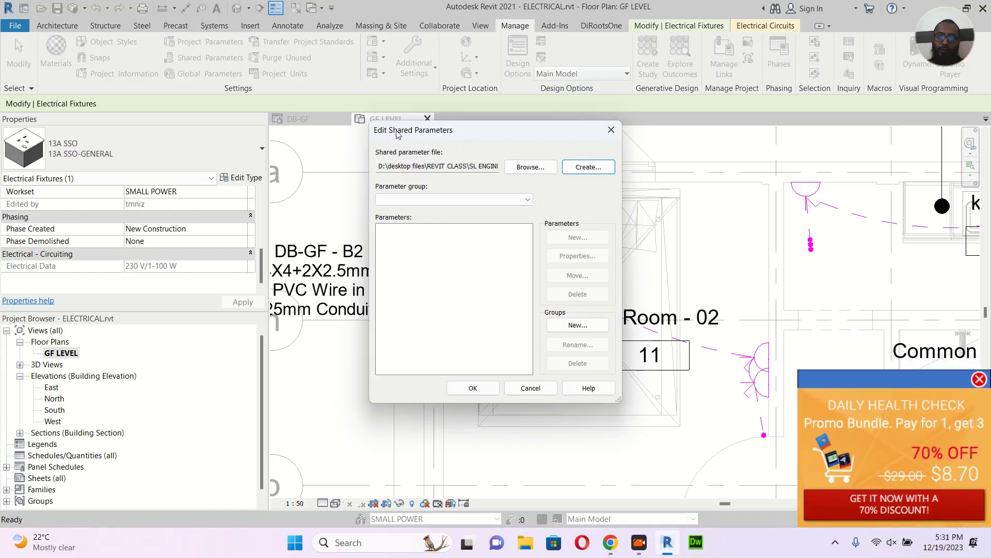
# Add a parameter group named PARAMETER to the shared parameter file
pyautogui.click(566, 322)
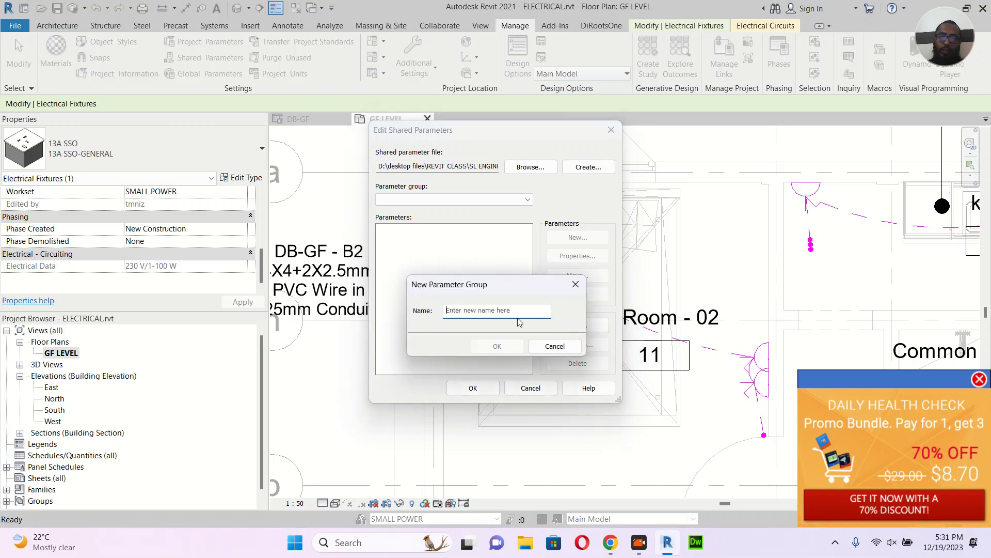
pyautogui.write('PARAMETER')
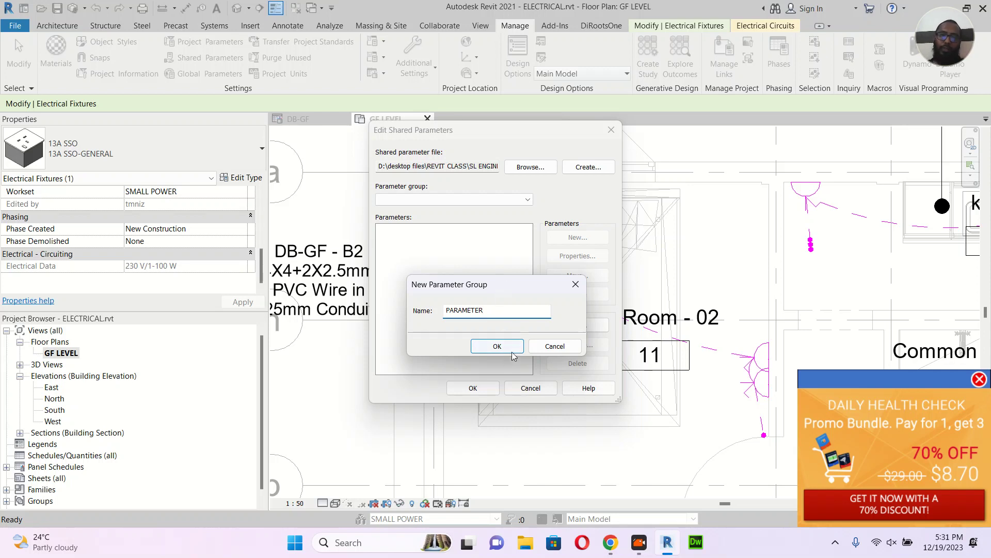
pyautogui.click(507, 347)
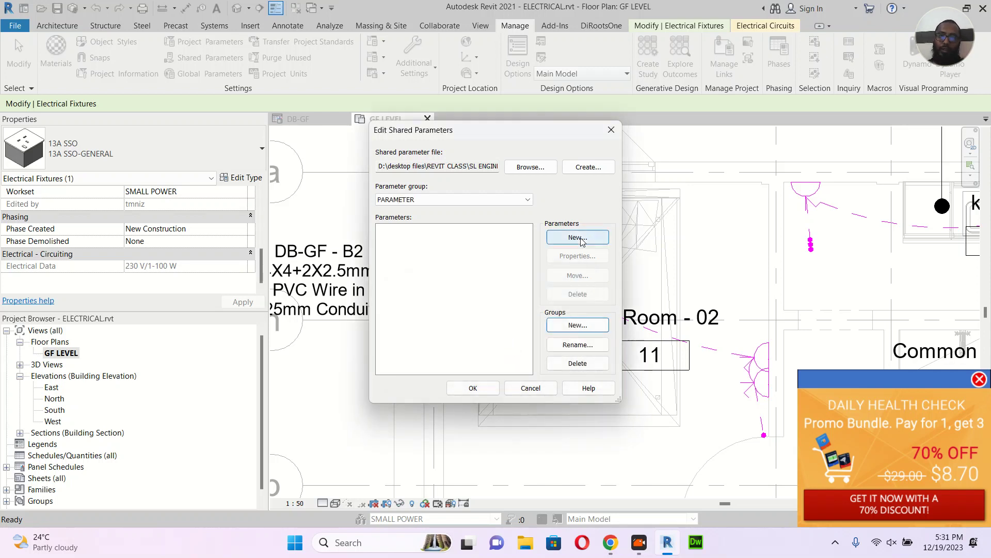
# Add a shared parameter MANUFECTURE NAME of type Text to the PARAMETER group, save the changes and clear the selection
pyautogui.click(580, 238)
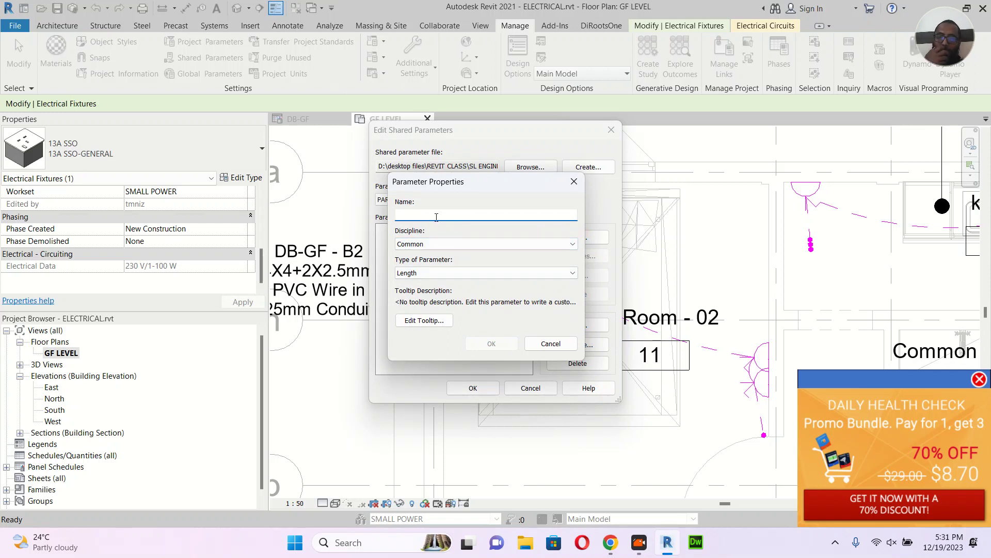
pyautogui.write('MANUFECTURE NAME')
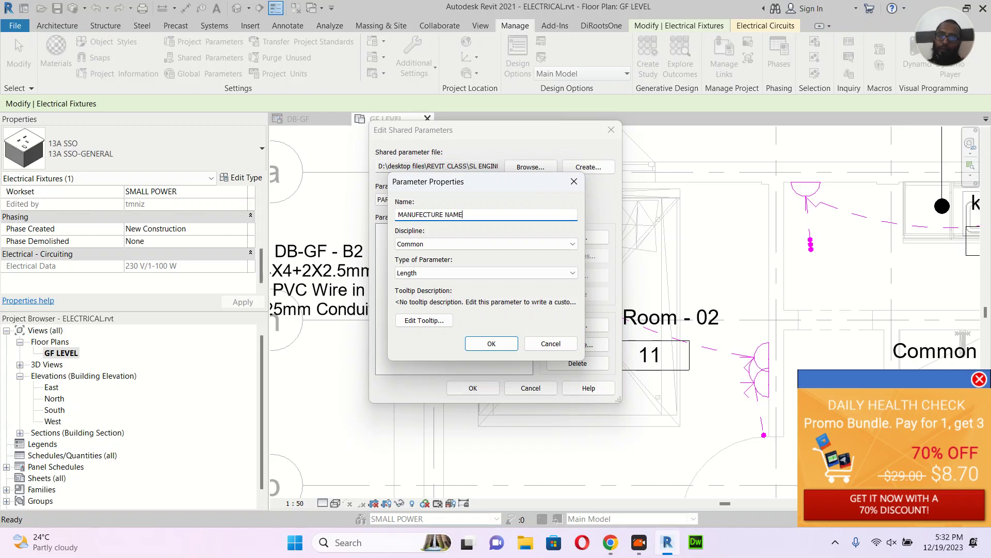
pyautogui.click(443, 273)
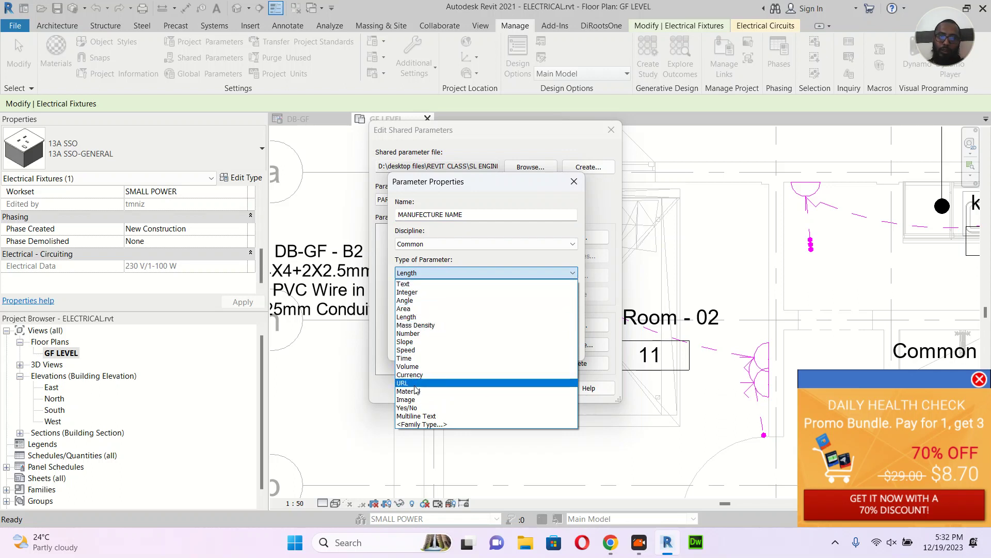
pyautogui.click(434, 284)
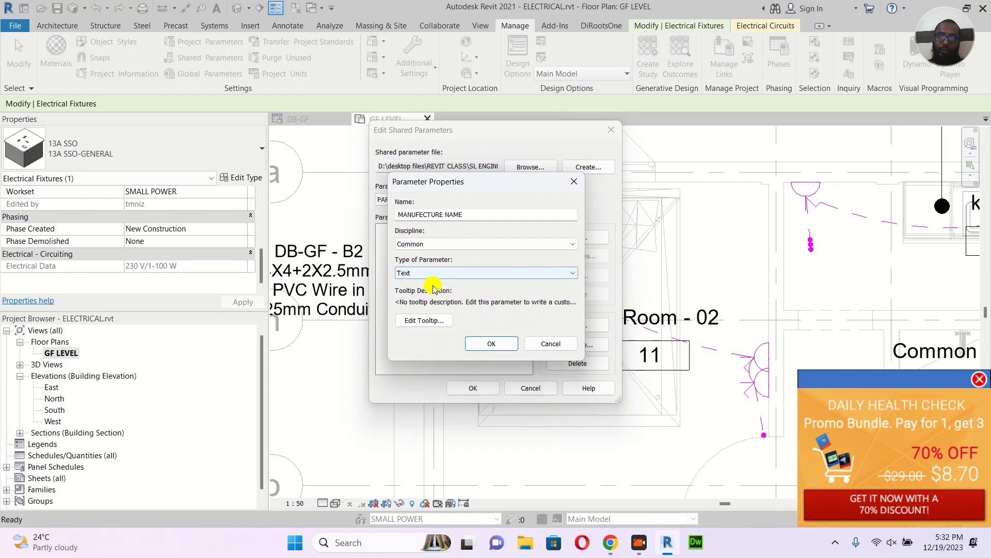
pyautogui.click(483, 345)
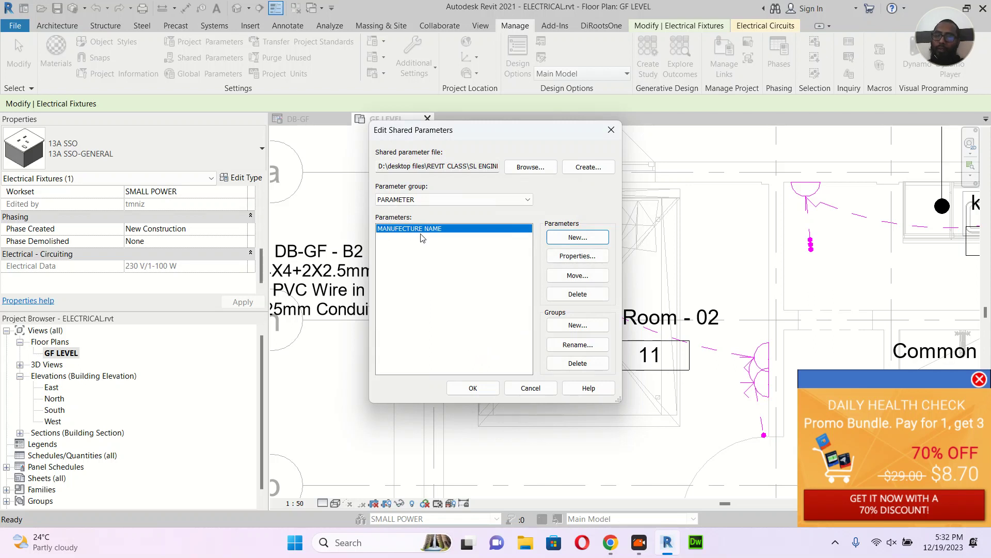
pyautogui.click(470, 388)
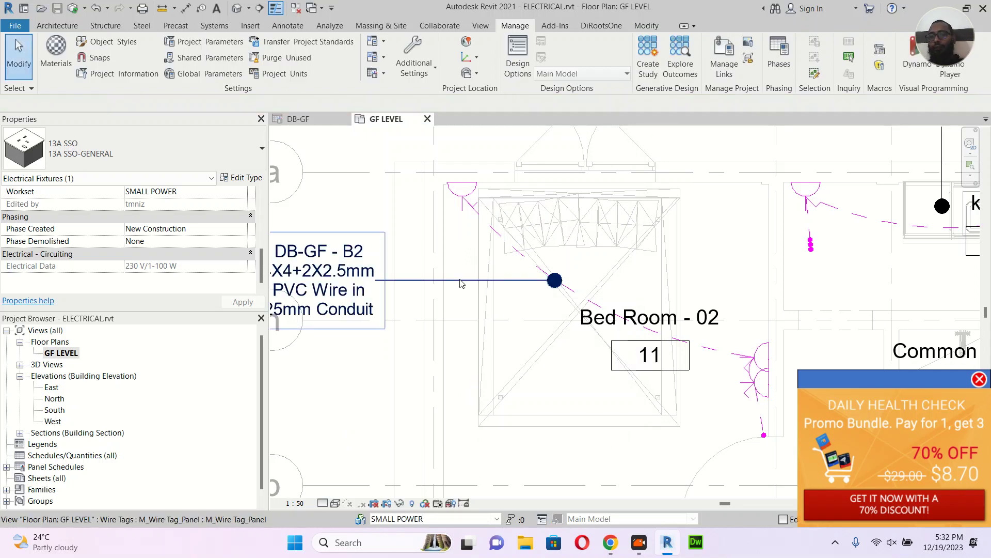
pyautogui.press('Escape')
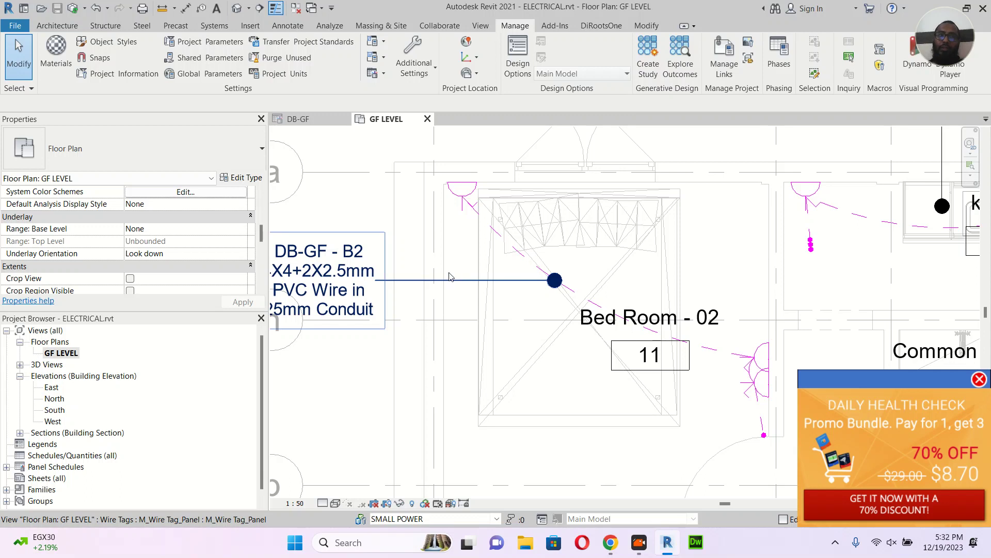
# Start a new project parameter based on the shared parameter MANUFECTURE NAME from the PARAMETER group
pyautogui.click(215, 41)
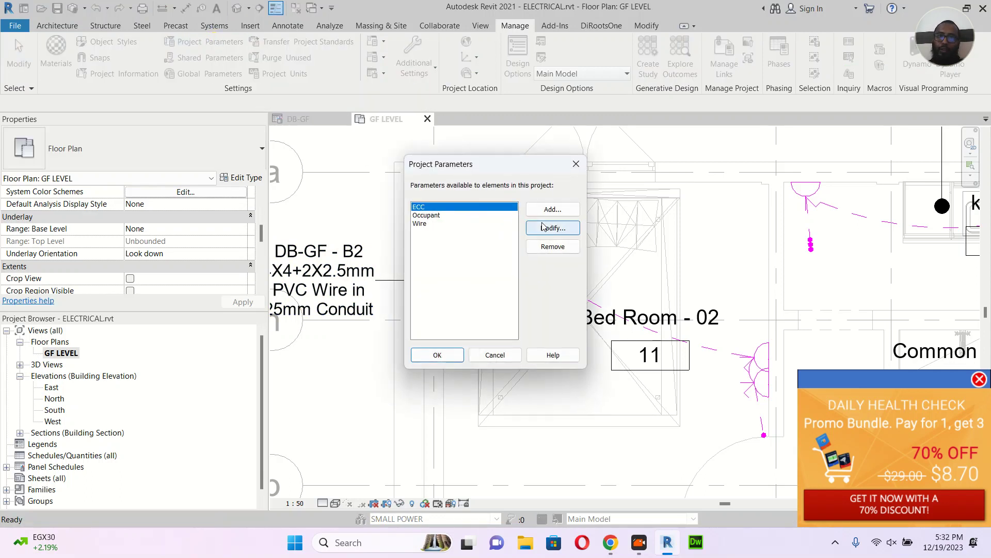
pyautogui.click(563, 209)
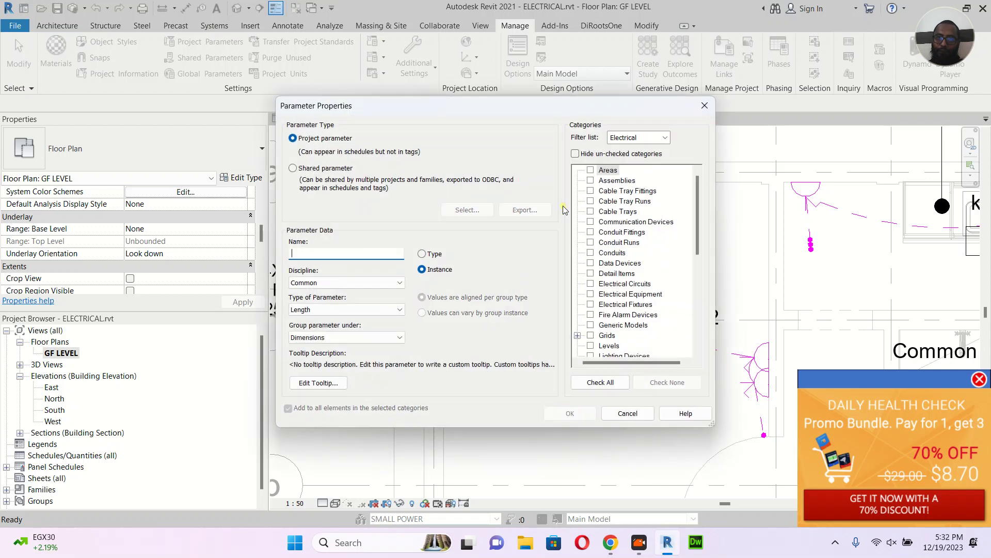
pyautogui.click(316, 168)
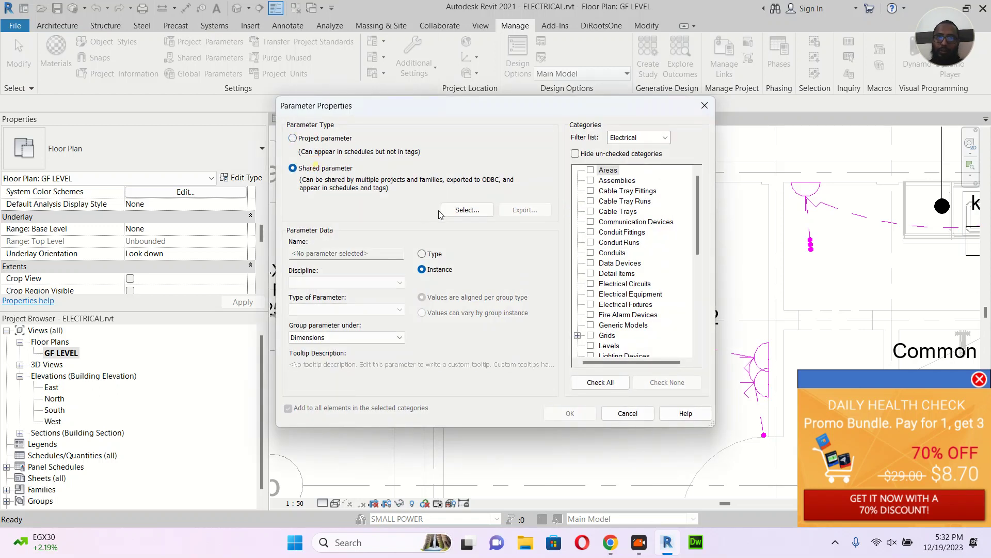
pyautogui.click(472, 210)
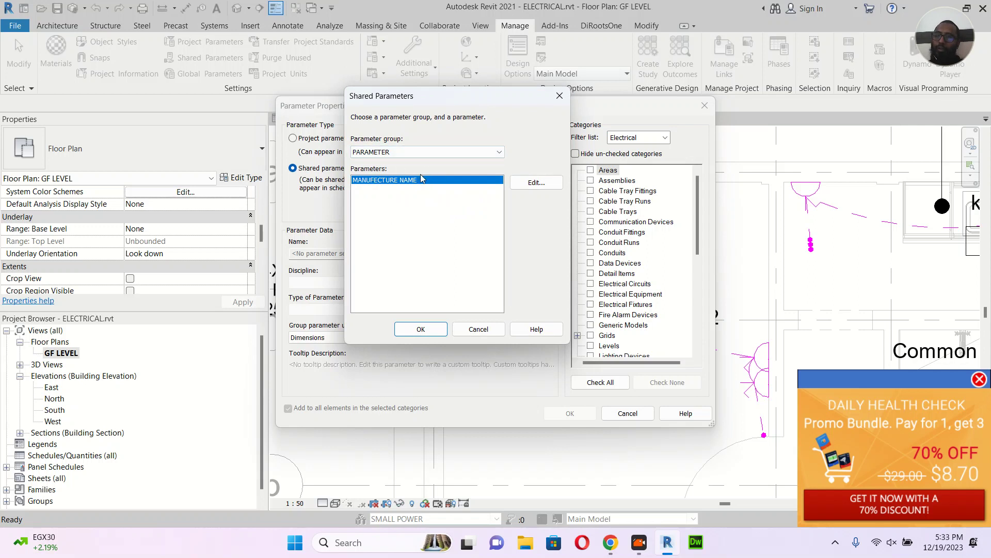
pyautogui.click(421, 329)
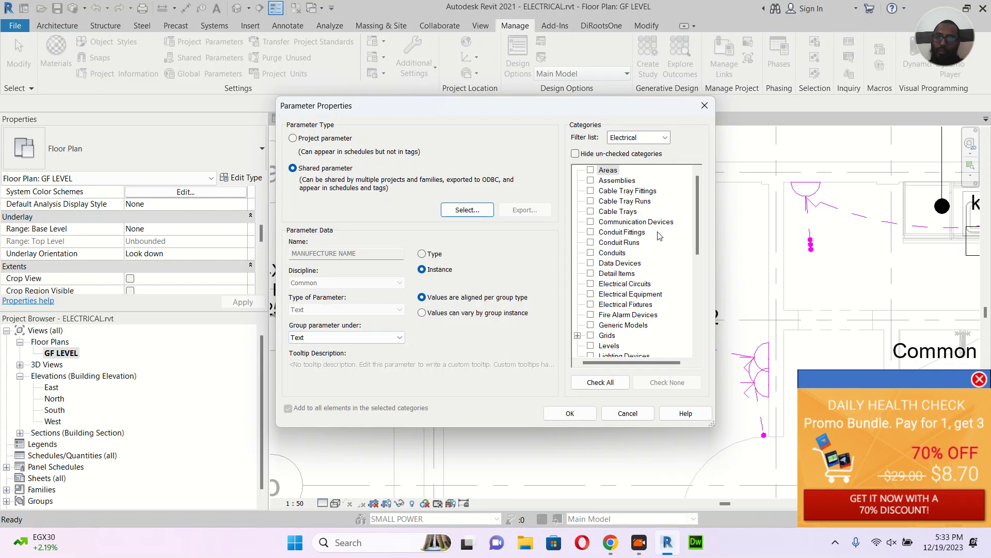
# Extend the parameter's category filter to Architecture, Structure, Mechanical, Piping and Infrastructure alongside Electrical
pyautogui.scroll(-7, 693, 203)
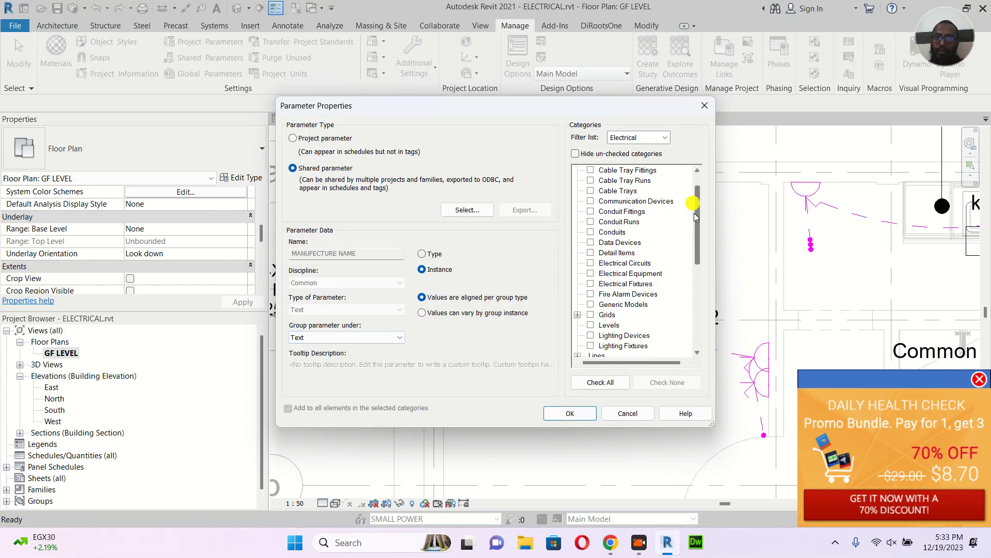
pyautogui.scroll(10, 698, 355)
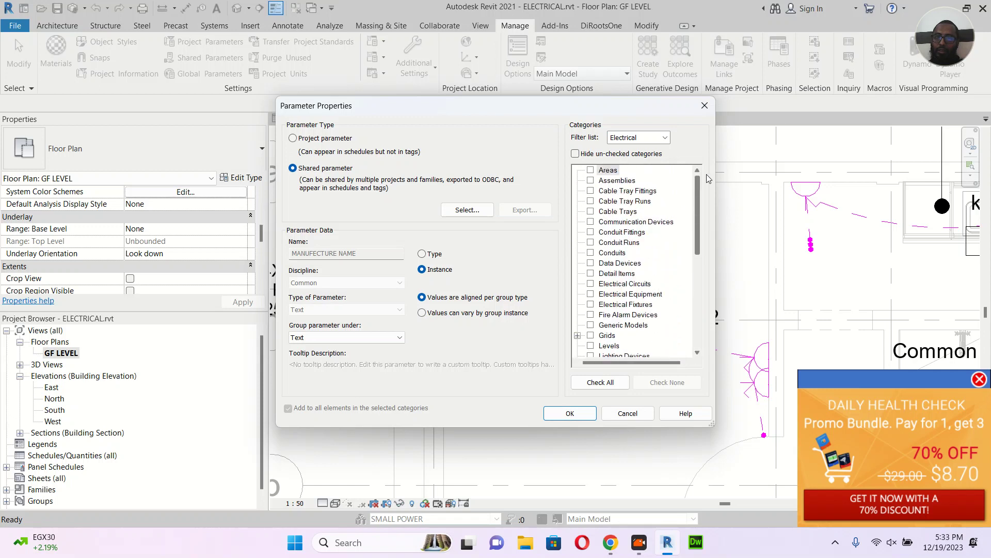
pyautogui.click(666, 137)
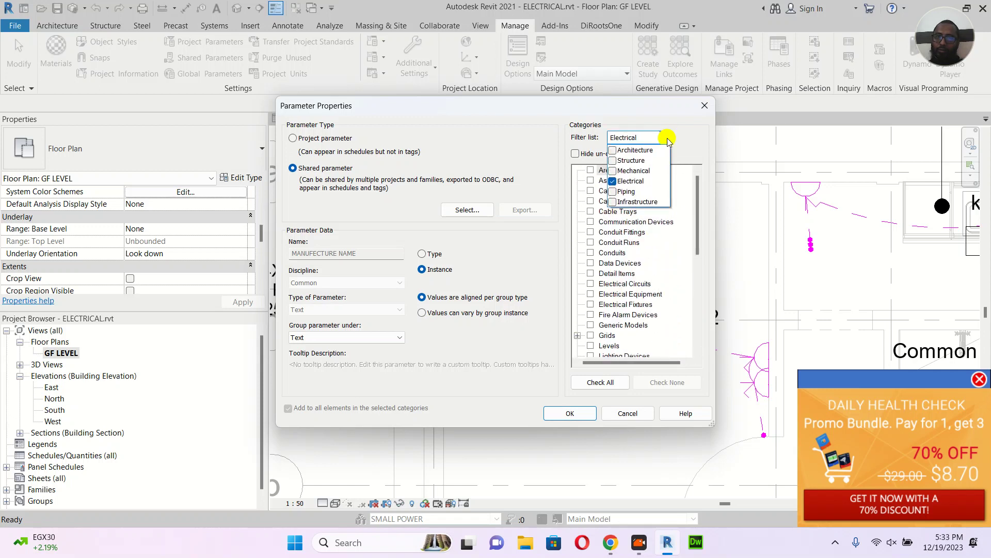
pyautogui.click(613, 171)
pyautogui.click(613, 150)
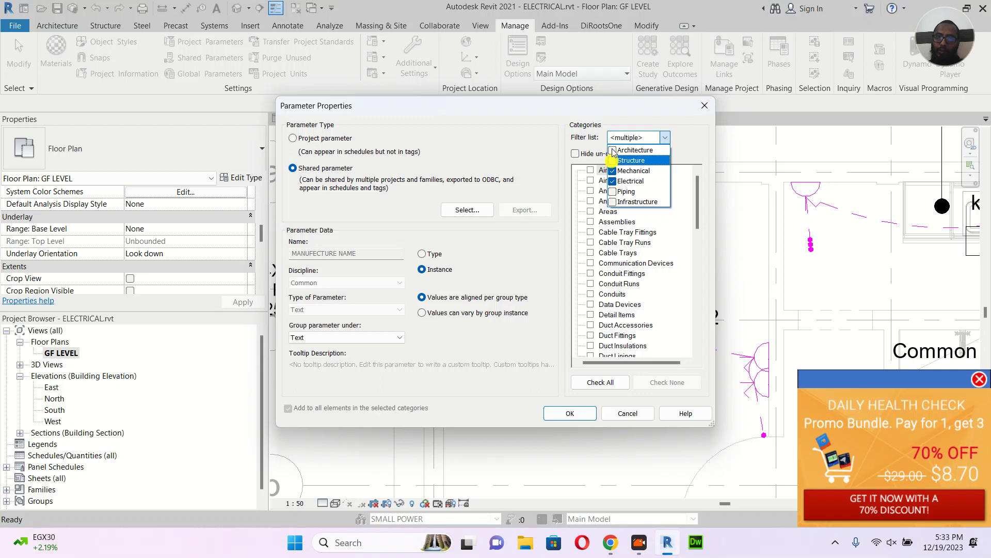
pyautogui.click(613, 161)
pyautogui.click(613, 181)
pyautogui.click(613, 192)
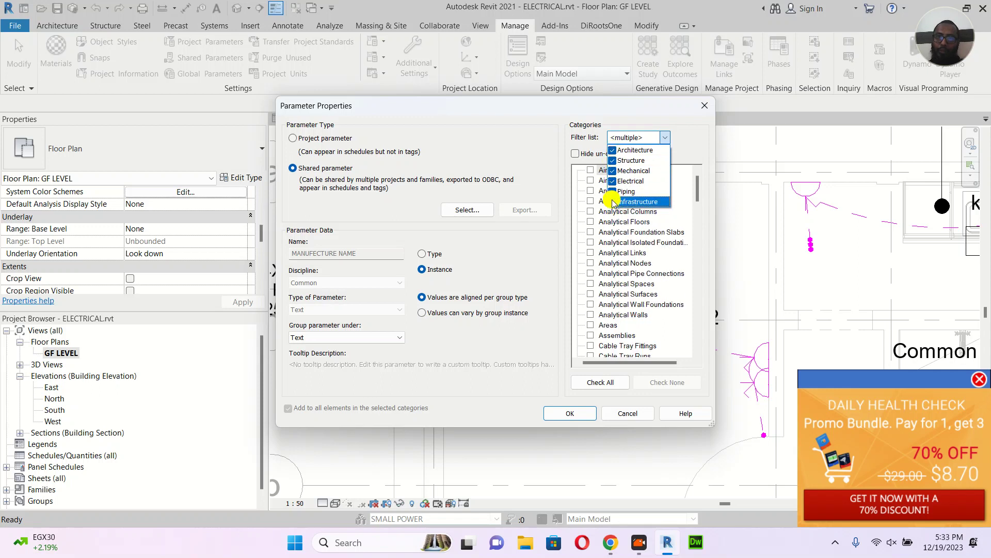
pyautogui.click(613, 202)
pyautogui.click(695, 153)
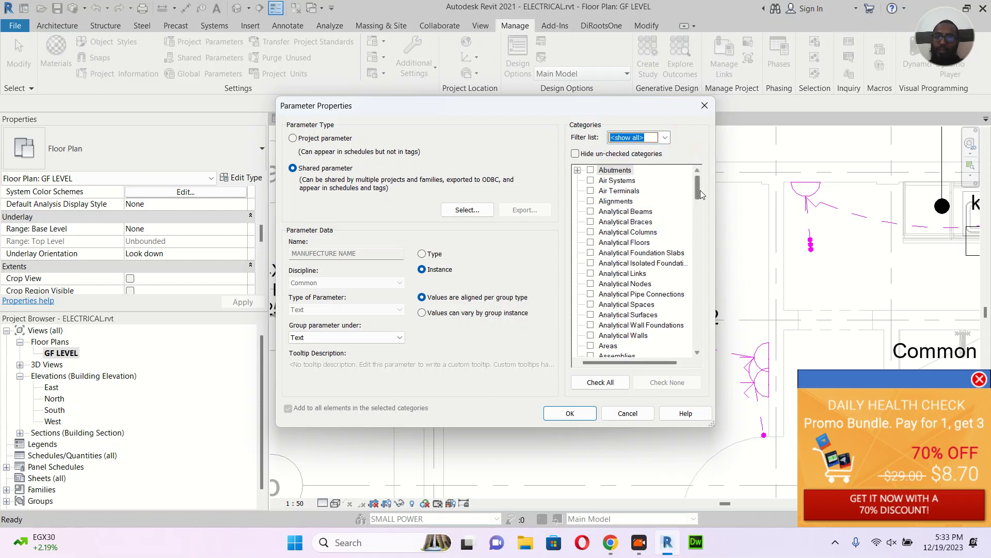
pyautogui.click(664, 139)
pyautogui.click(606, 148)
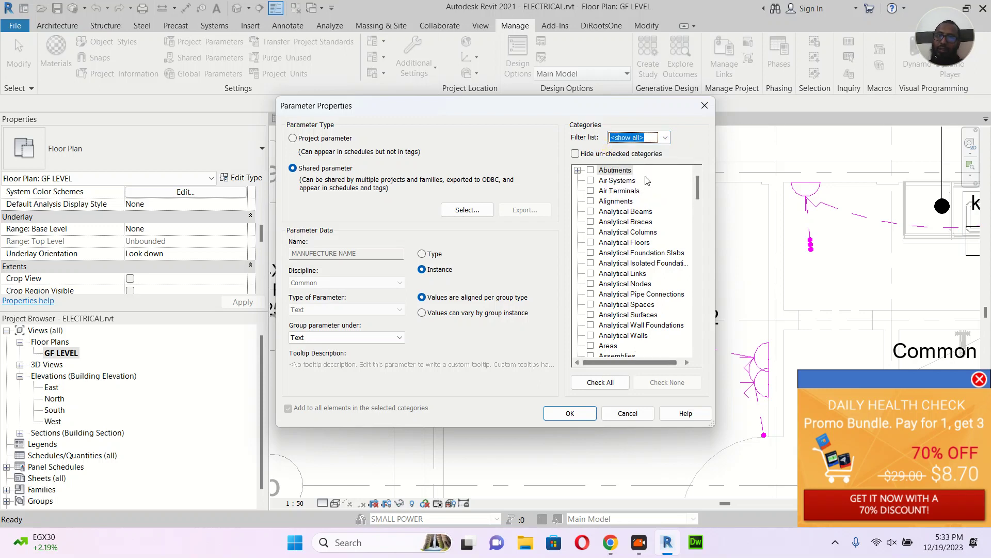
pyautogui.click(665, 138)
pyautogui.click(669, 144)
# Assign the parameter to all listed categories and save it to the project parameters
pyautogui.click(601, 384)
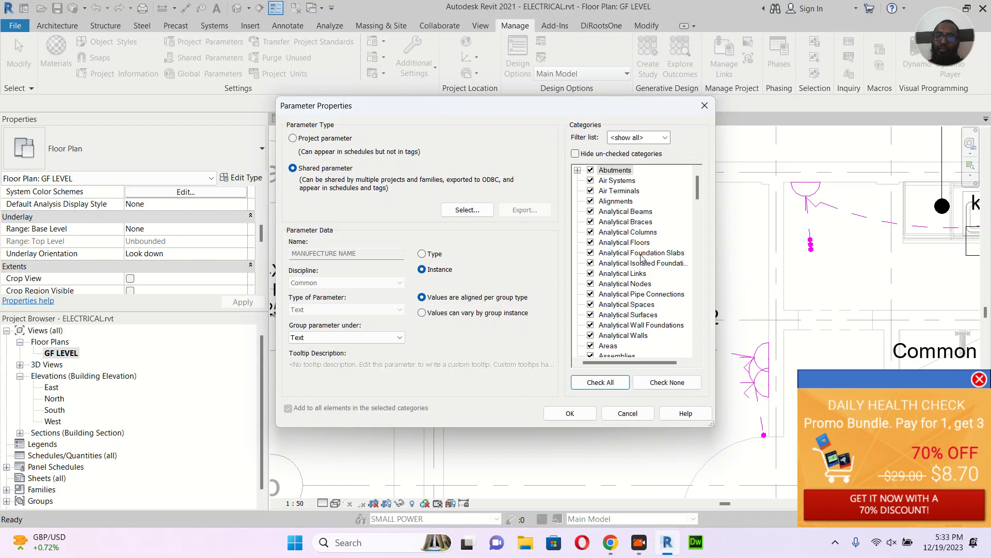
pyautogui.click(574, 413)
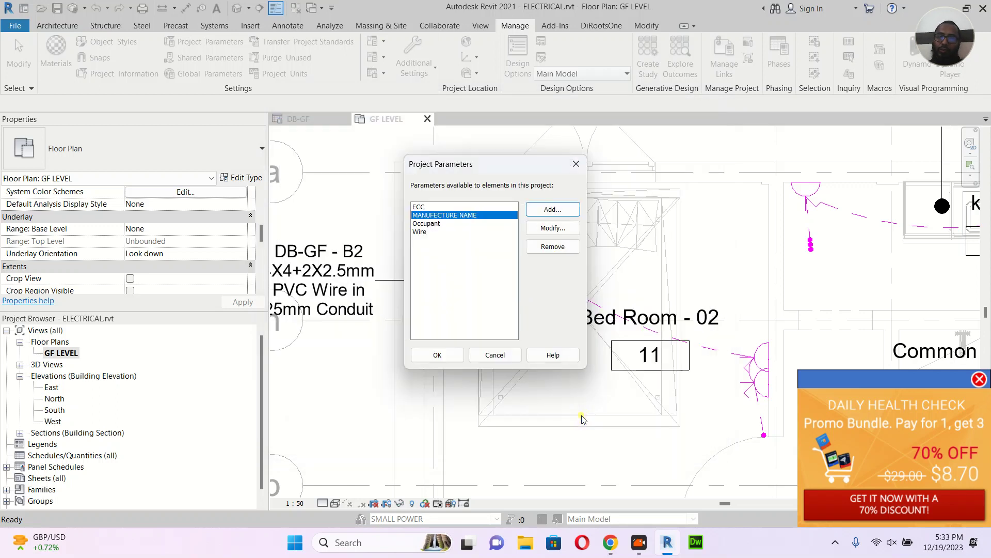
pyautogui.click(438, 355)
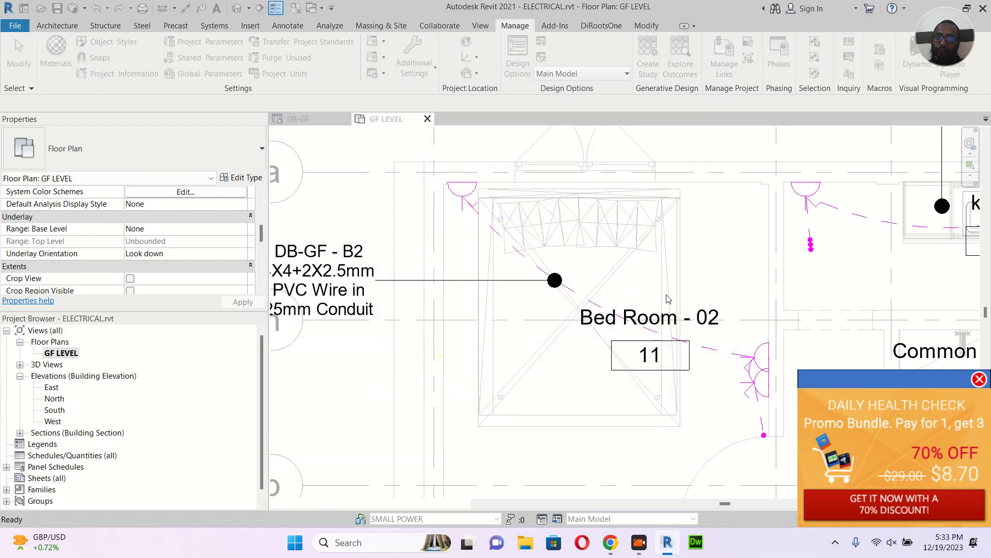
# Set the MANUFECTURE NAME of the 13A SSO socket in the upper-left corner of Bed Room - 02 to PHILIPS
pyautogui.click(718, 227)
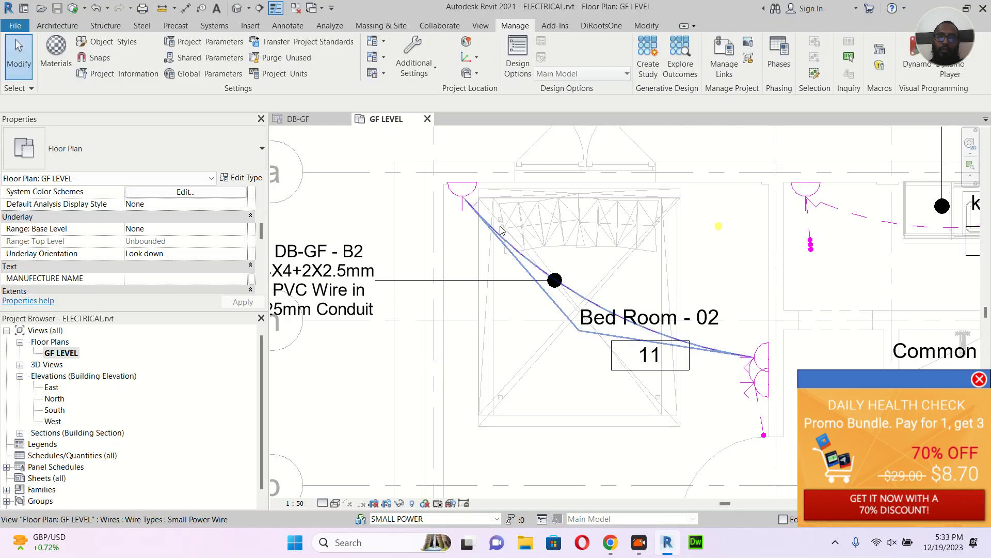
pyautogui.click(476, 195)
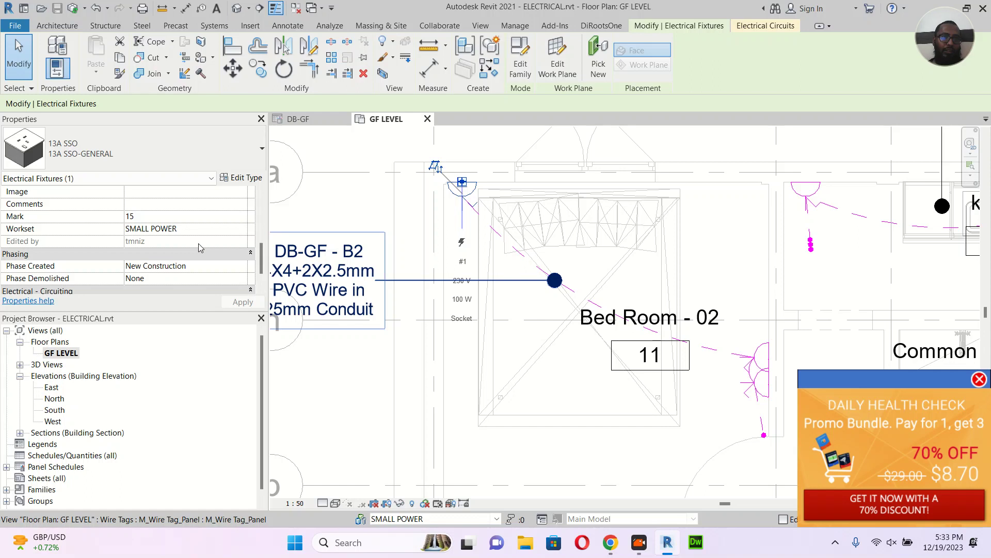
pyautogui.scroll(-1, 198, 243)
pyautogui.scroll(3, 198, 243)
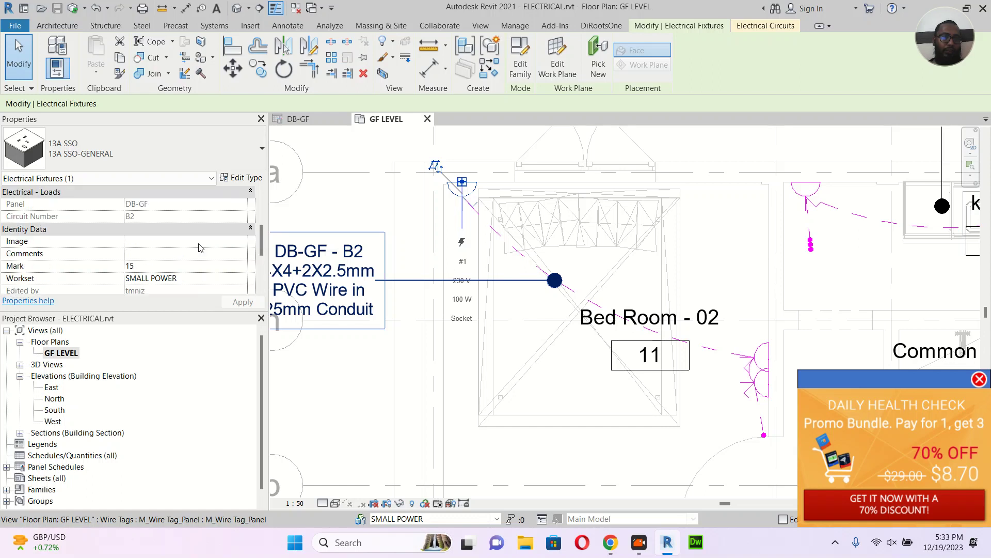
pyautogui.scroll(1, 198, 243)
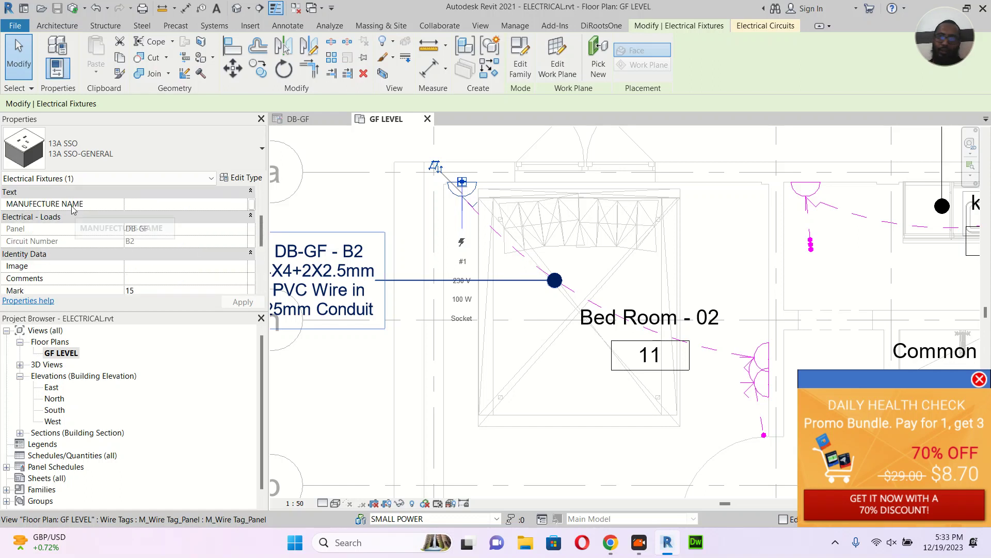
pyautogui.click(148, 205)
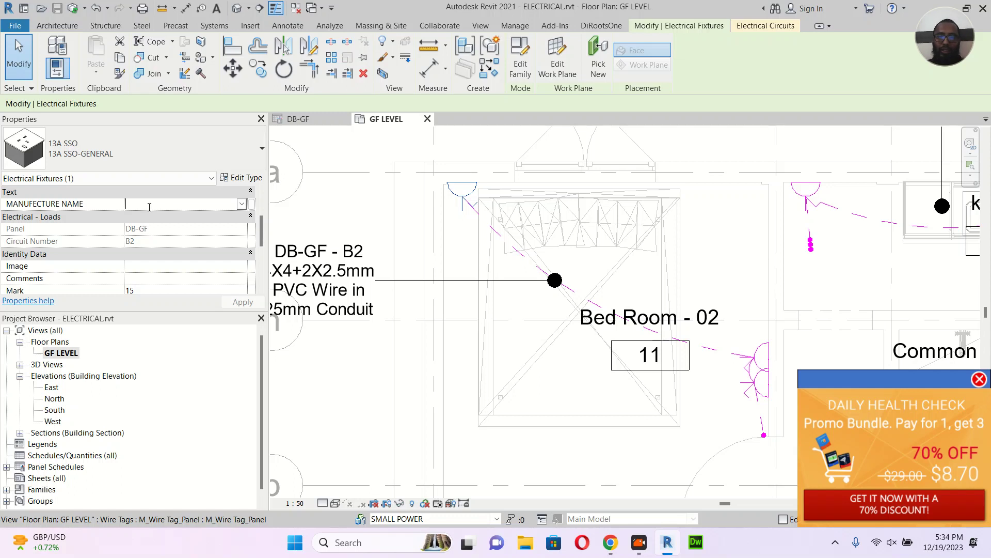
pyautogui.write('PHILIPS')
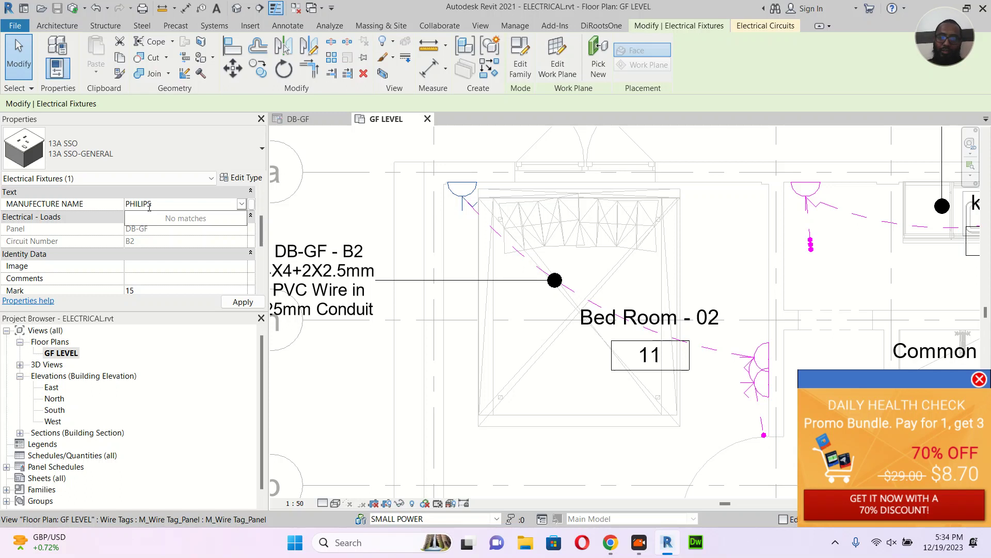
pyautogui.press('Return')
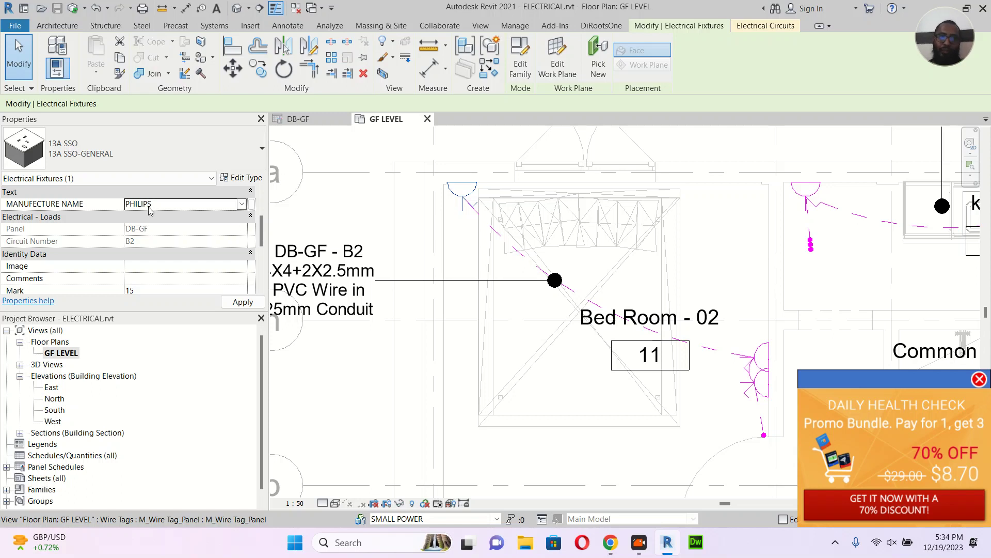
pyautogui.click(237, 303)
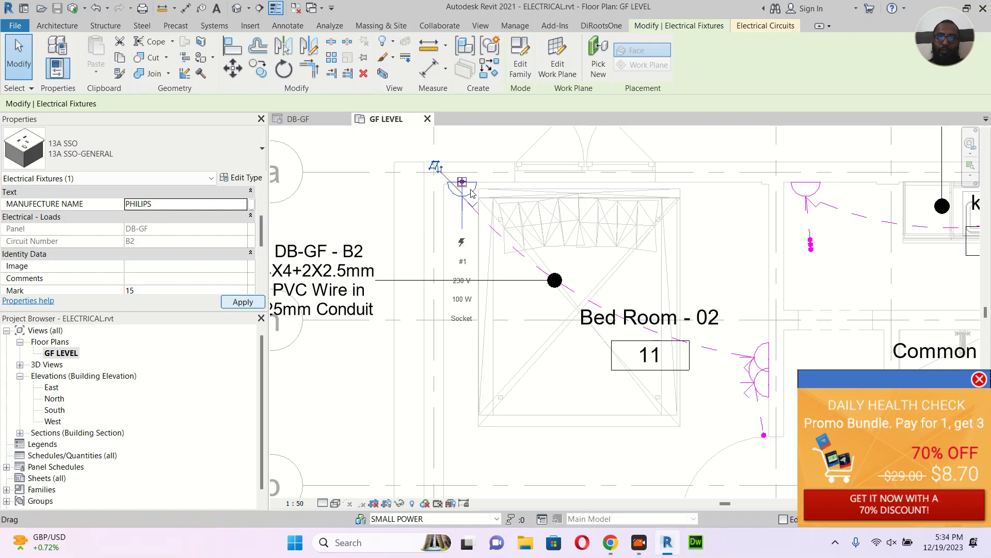
# Compare the MANUFECTURE NAME of the socket in the neighbouring room with that of the Bed Room - 02 corner socket
pyautogui.click(806, 188)
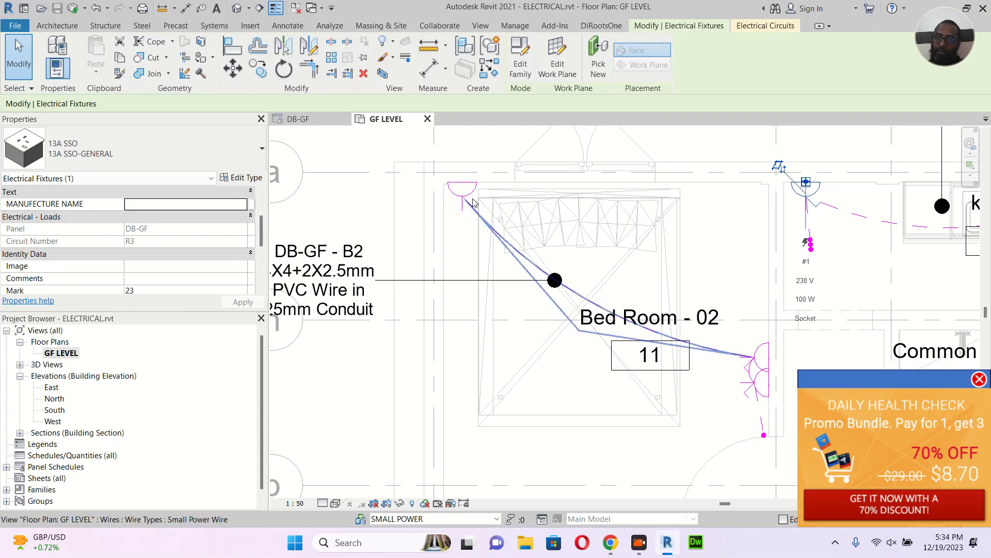
pyautogui.click(459, 190)
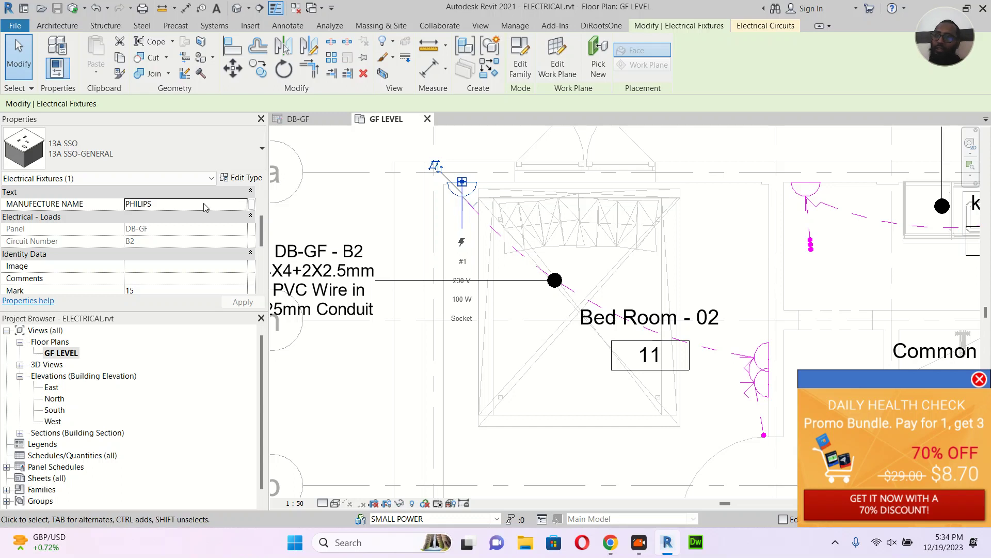
pyautogui.click(446, 220)
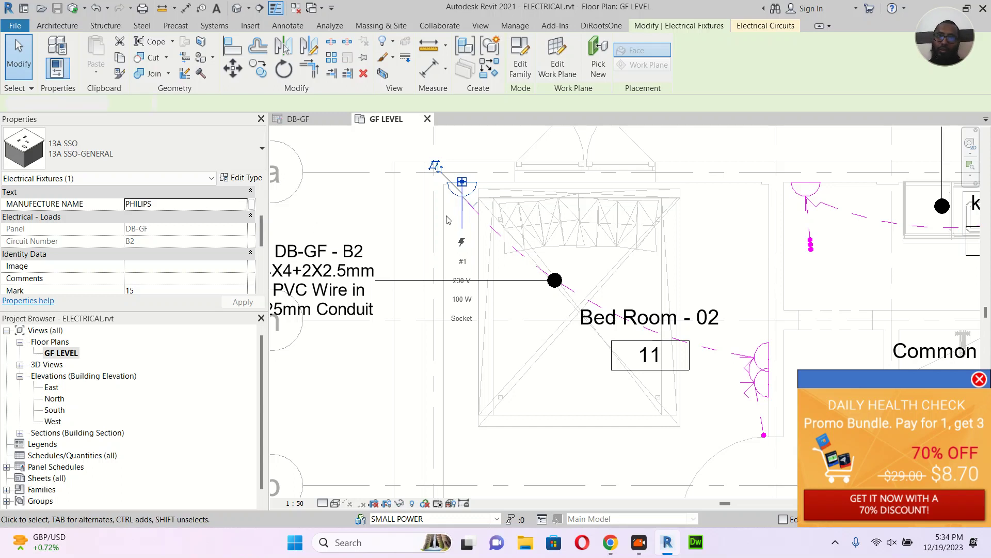
# Select all 13A SSO-GENERAL instances in the entire project and set their MANUFECTURE NAME to PHILIPS
pyautogui.click(470, 192)
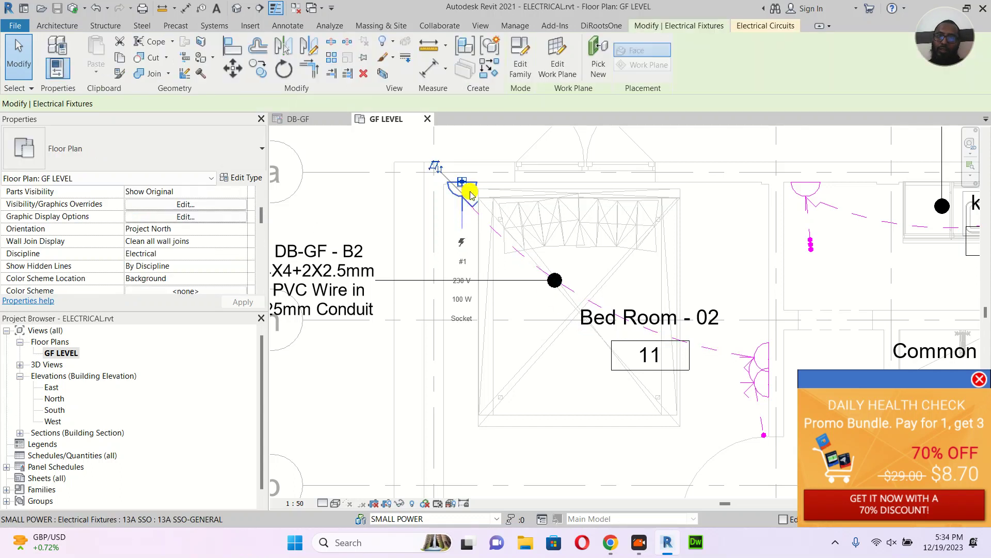
pyautogui.rightClick(470, 192)
pyautogui.moveTo(558, 376)
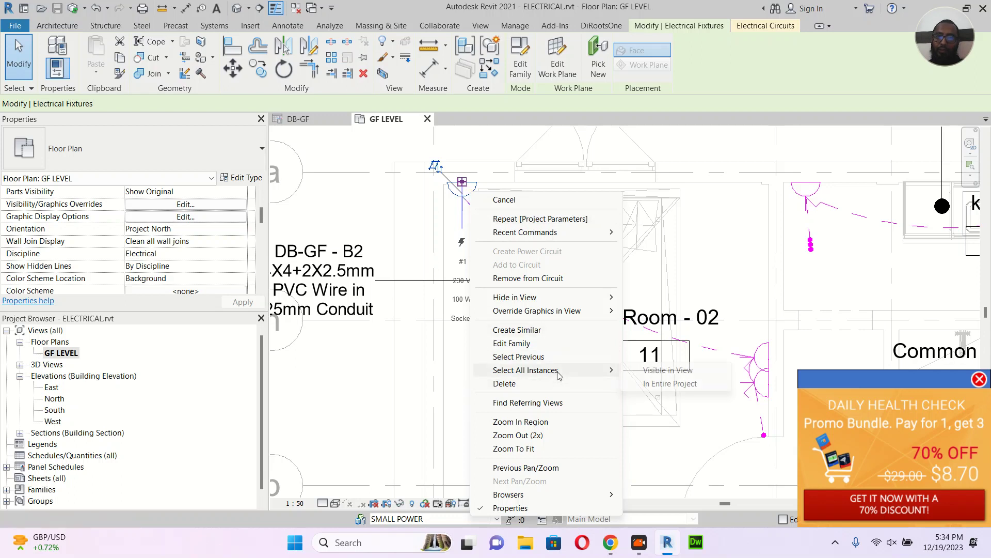
pyautogui.click(686, 385)
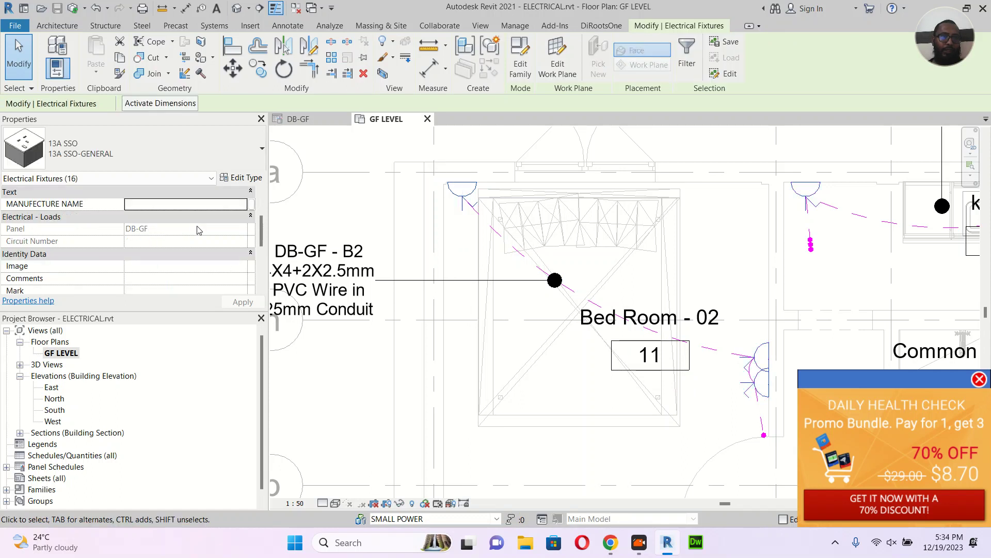
pyautogui.click(242, 205)
pyautogui.click(242, 205)
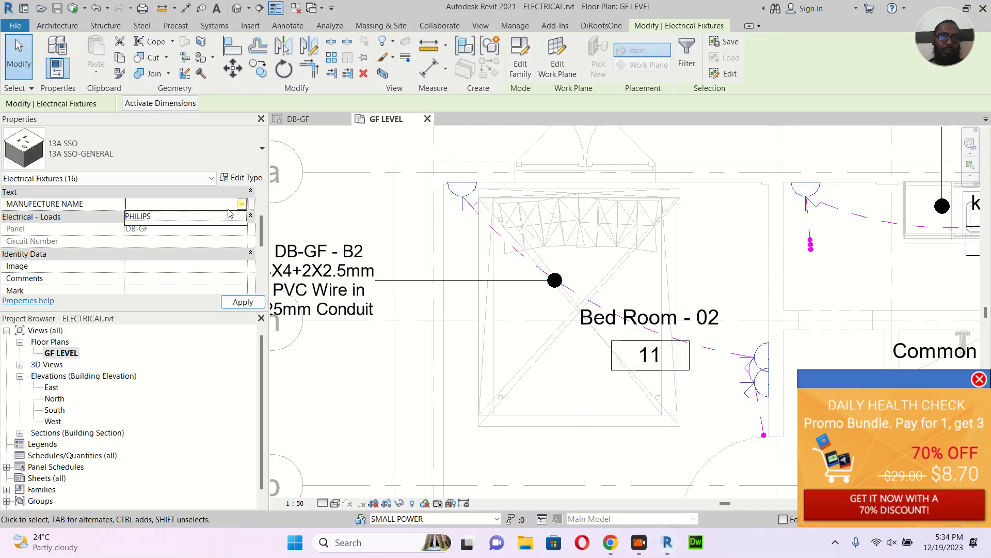
pyautogui.click(166, 215)
pyautogui.click(242, 302)
pyautogui.click(835, 281)
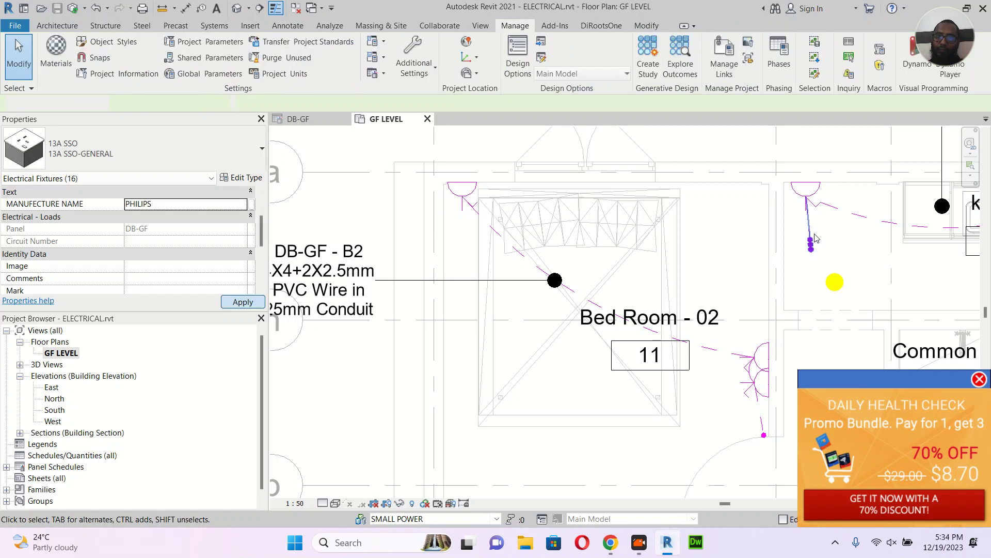
# Check the MANUFECTURE NAME of the 13A SSO socket in the room next to Bed Room - 02
pyautogui.click(823, 189)
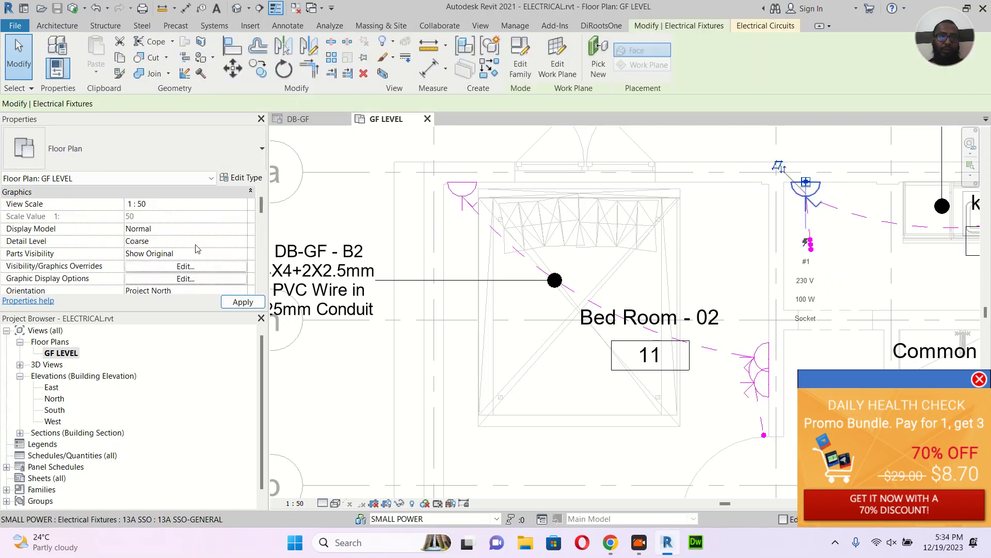
pyautogui.scroll(2, 194, 254)
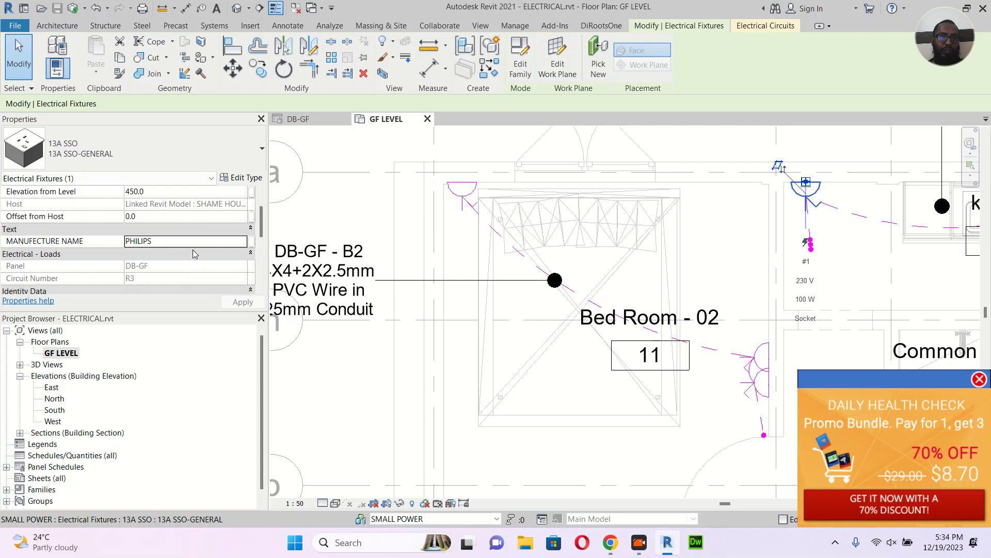
pyautogui.click(722, 242)
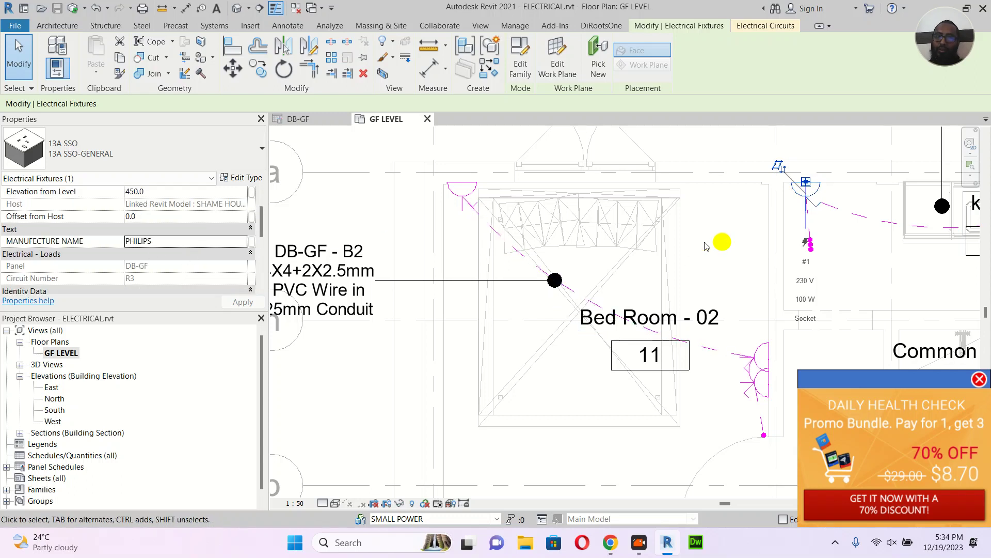
# Start a new schedule and limit its category list to the Electrical discipline only
pyautogui.click(52, 456)
pyautogui.rightClick(52, 457)
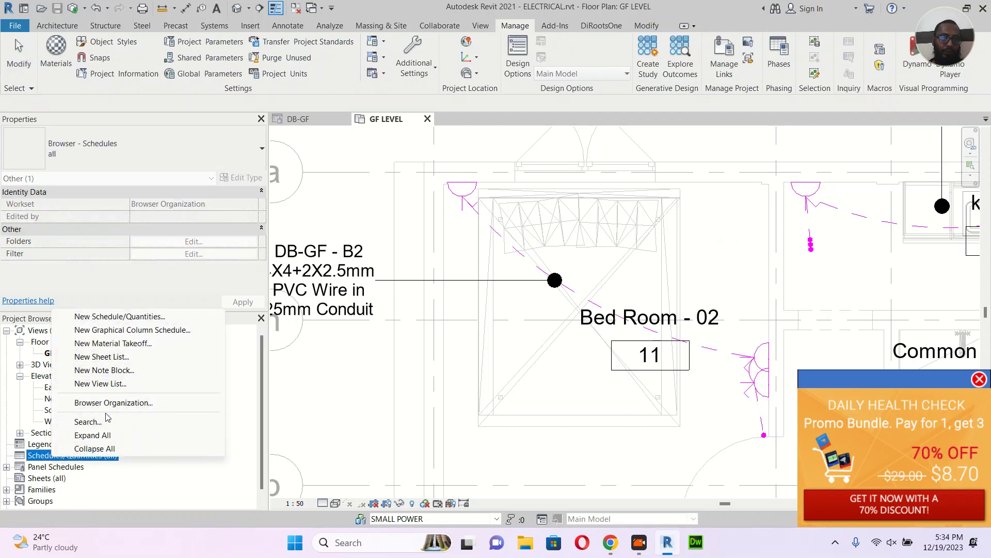
pyautogui.click(131, 317)
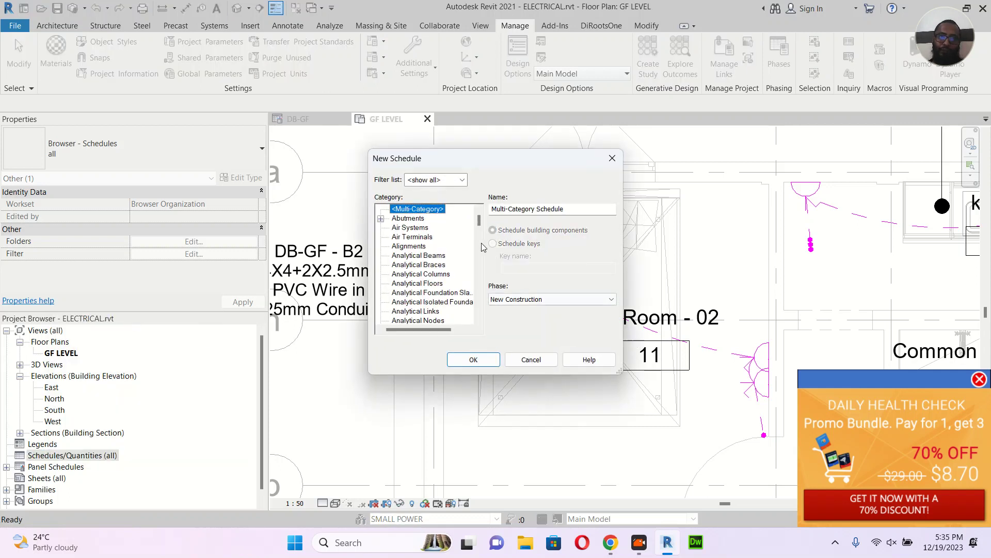
pyautogui.click(462, 180)
pyautogui.click(409, 192)
pyautogui.click(410, 203)
pyautogui.click(410, 213)
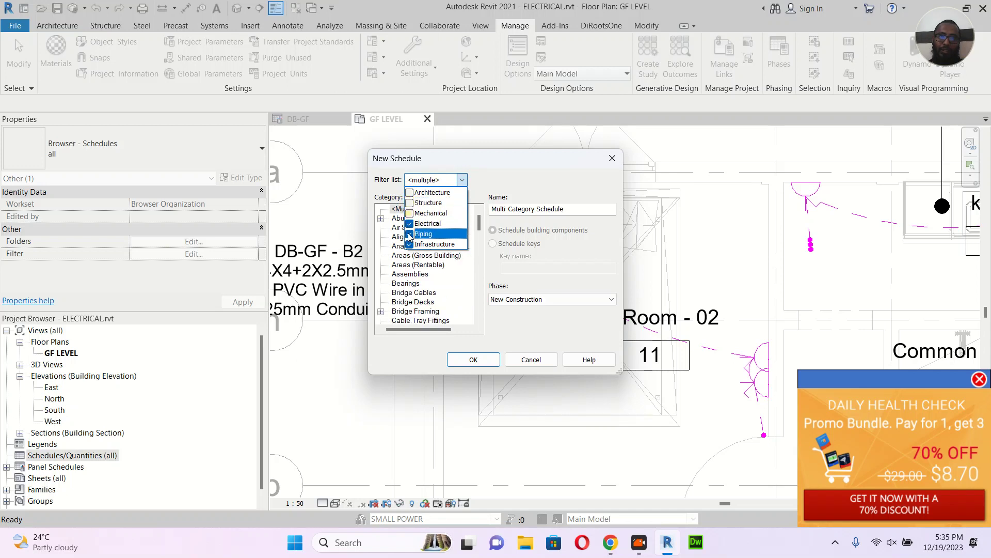
pyautogui.click(409, 233)
pyautogui.click(410, 243)
pyautogui.click(541, 180)
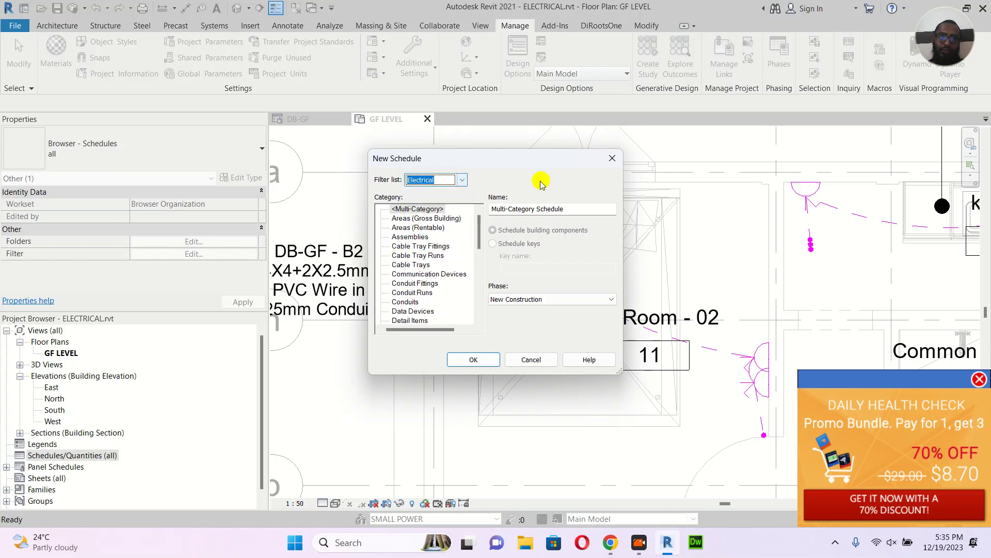
# Create the schedule for the Electrical Fixtures category and add Family and Type as its first scheduled field
pyautogui.scroll(-2, 437, 261)
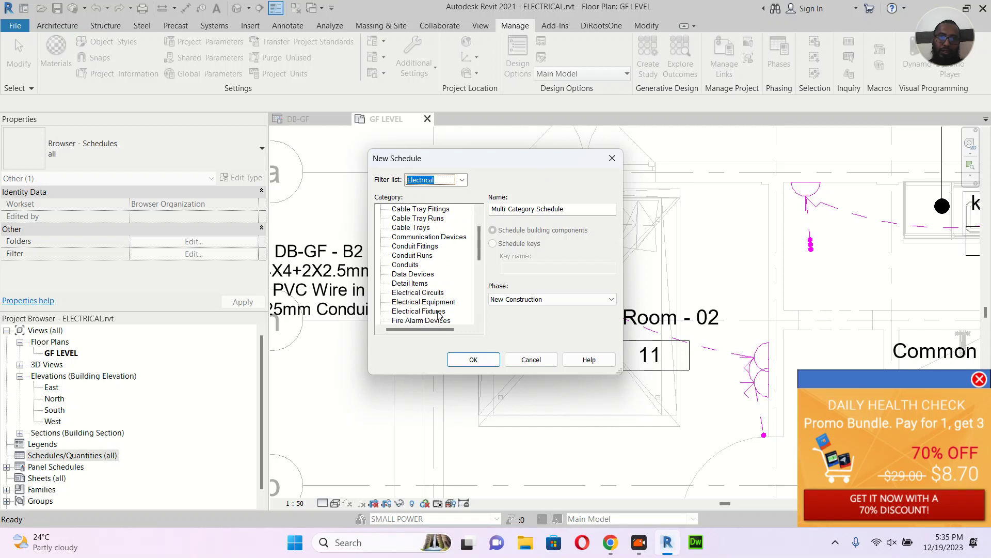
pyautogui.click(438, 311)
pyautogui.click(475, 358)
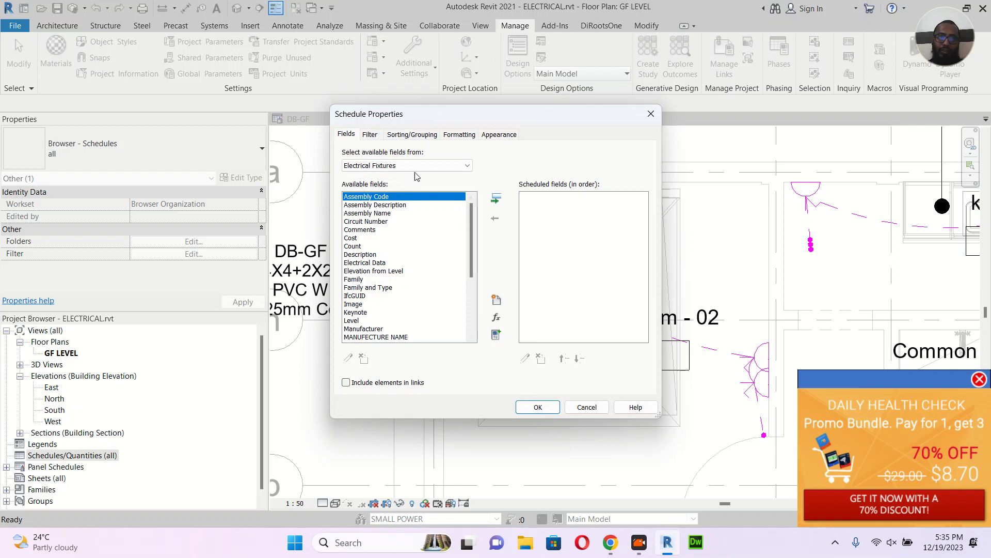
pyautogui.click(380, 198)
pyautogui.press('f')
pyautogui.doubleClick(389, 287)
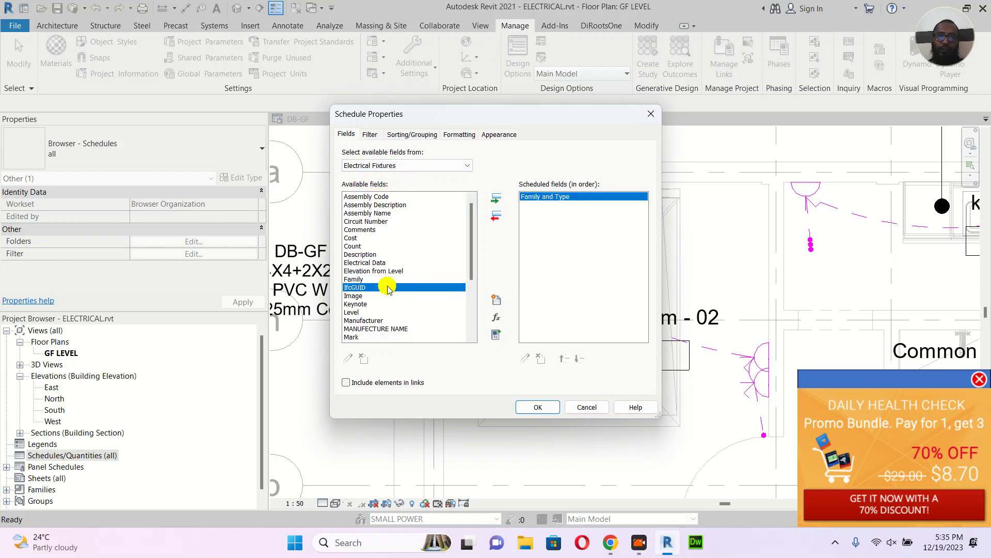
# Add the shared parameter MANUFECTURE NAME from group PARAMETER to the schedule, generate it and widen the Family and Type column
pyautogui.click(498, 301)
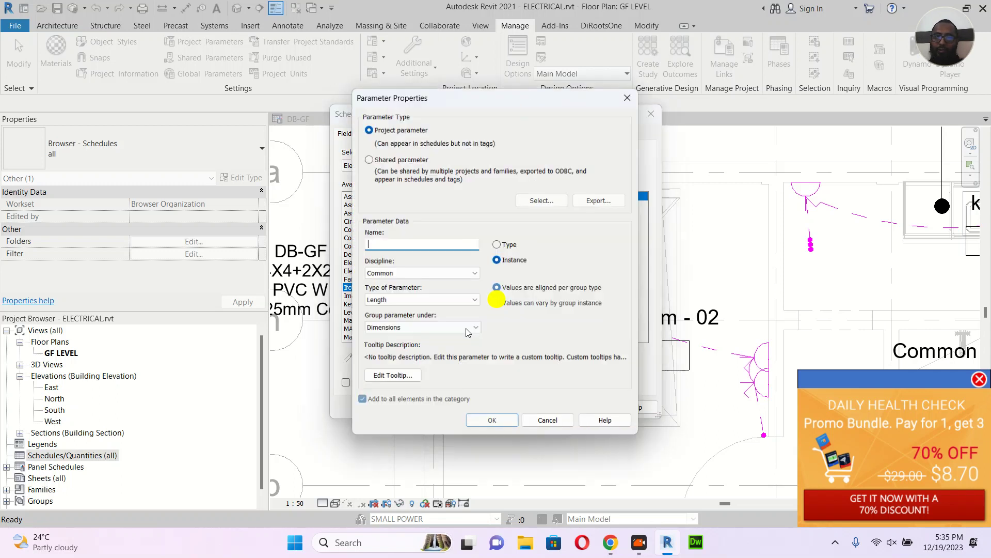
pyautogui.click(401, 158)
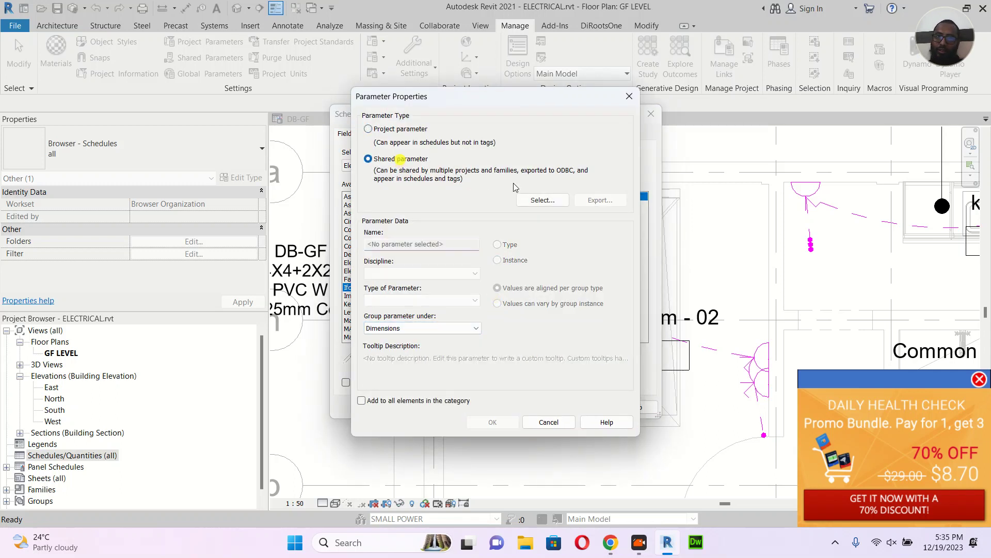
pyautogui.click(541, 200)
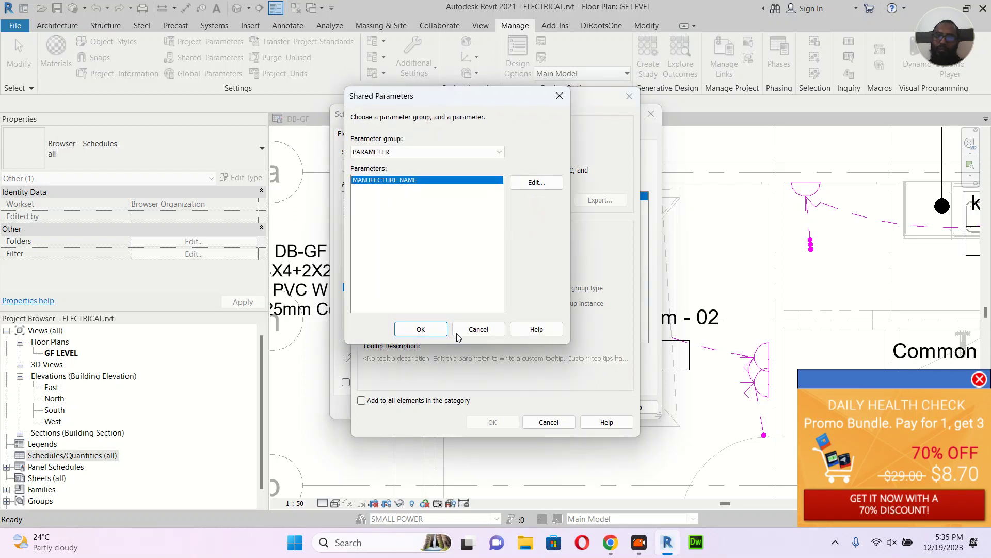
pyautogui.click(421, 329)
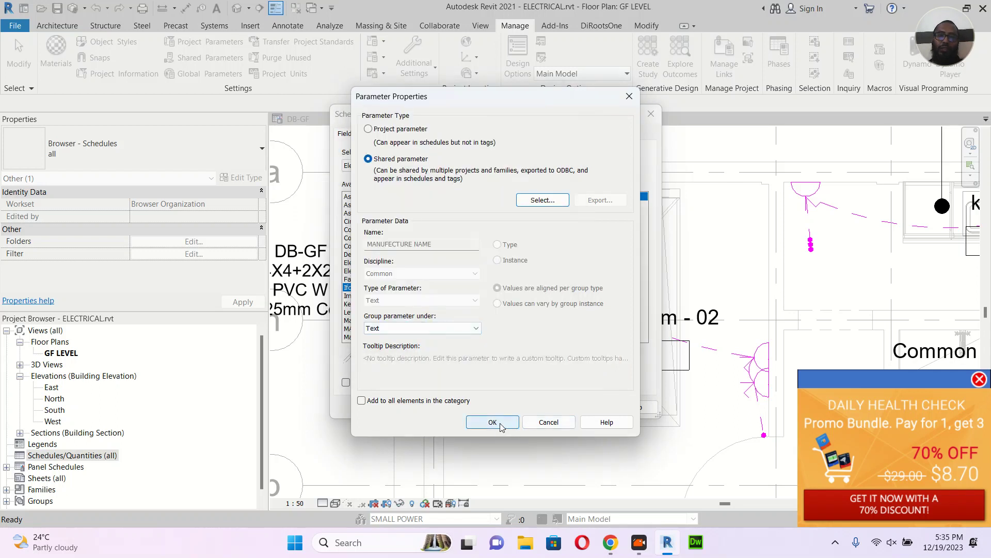
pyautogui.click(503, 421)
pyautogui.click(537, 407)
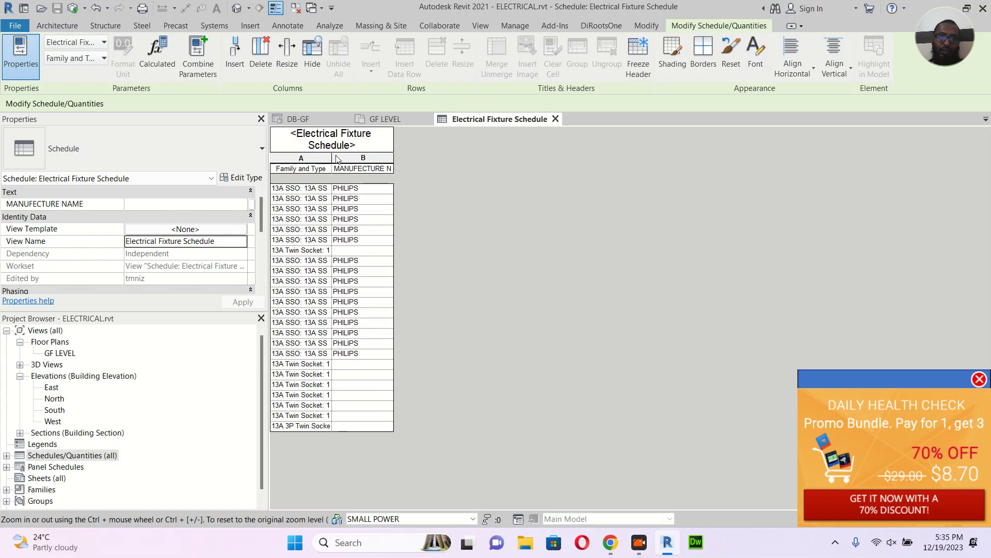
pyautogui.moveTo(332, 156); pyautogui.dragTo(413, 158)
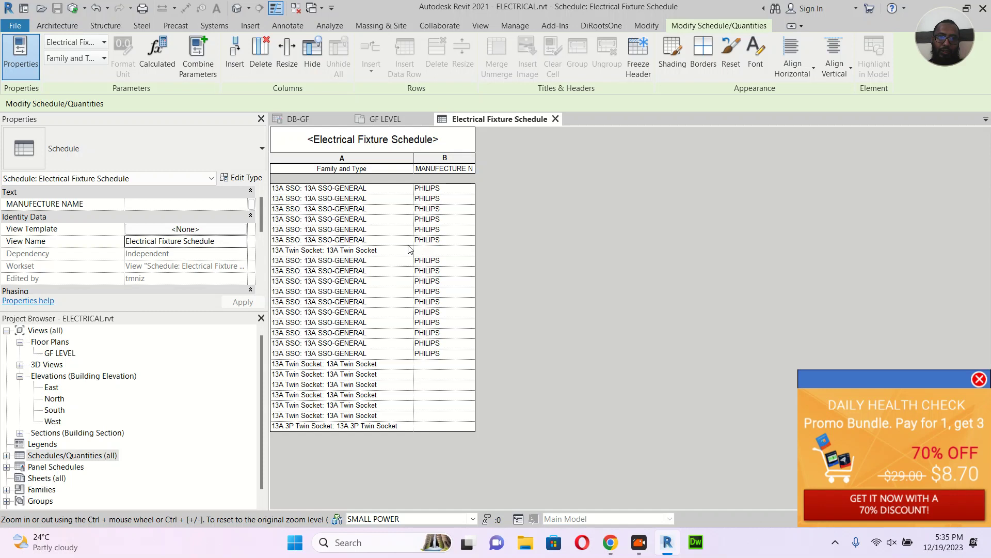
# Highlight the six consecutive 13A Twin Socket rows in the model and set their MANUFECTURE NAME to PHILIPS
pyautogui.moveTo(347, 368); pyautogui.dragTo(347, 417)
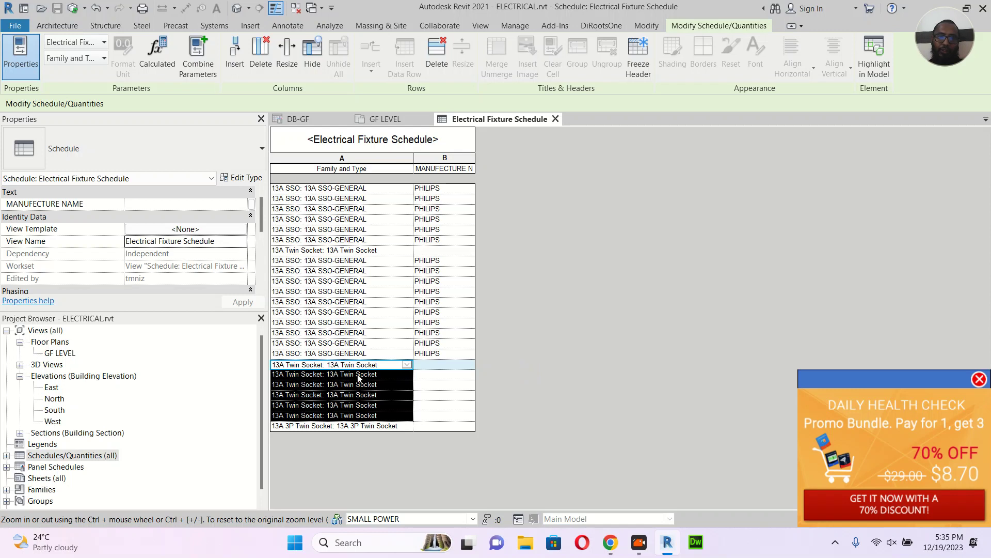
pyautogui.moveTo(367, 365); pyautogui.dragTo(367, 415)
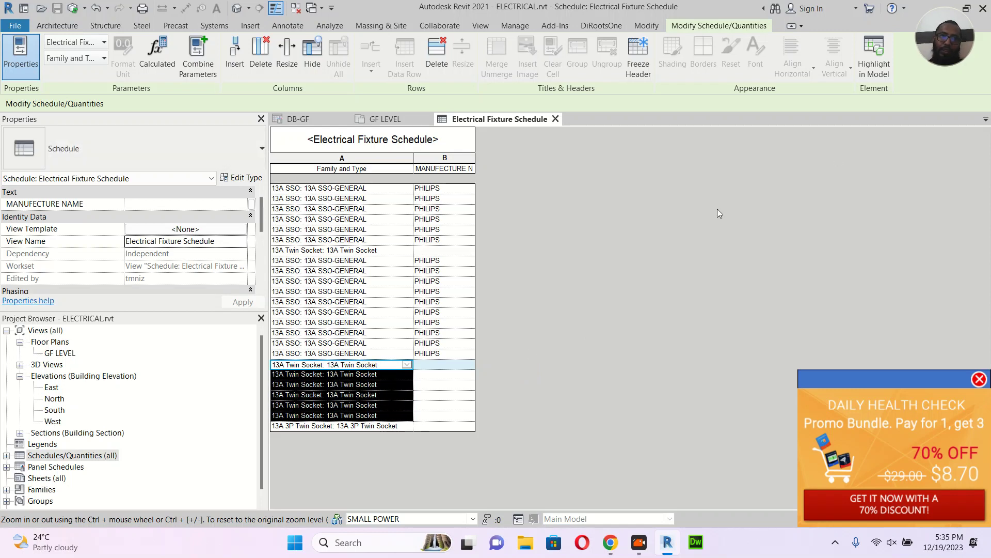
pyautogui.click(870, 66)
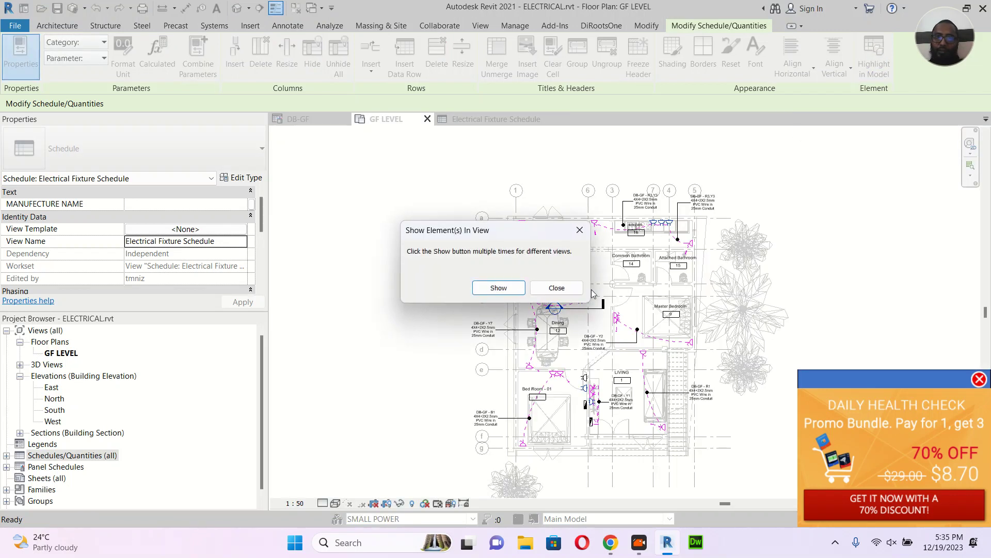
pyautogui.click(556, 290)
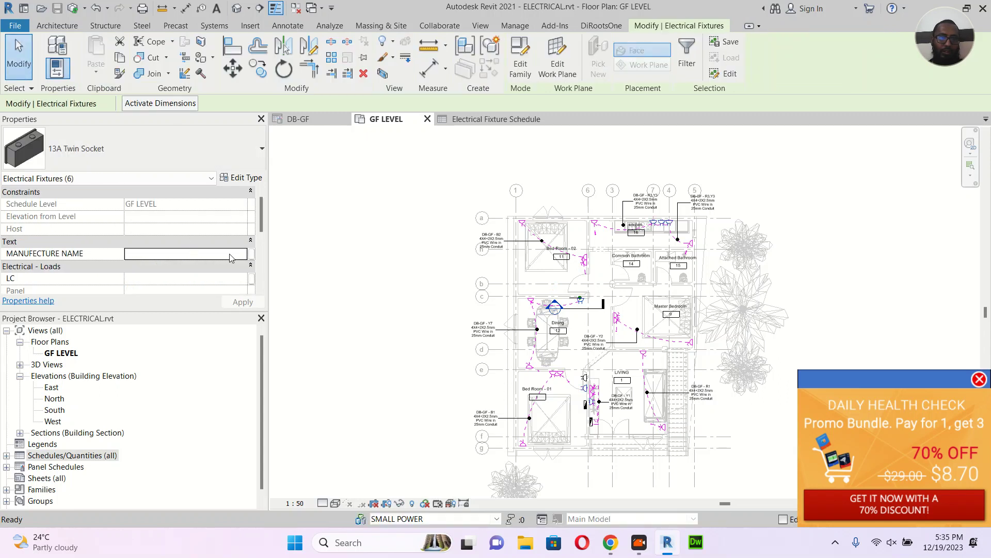
pyautogui.click(241, 254)
pyautogui.click(195, 266)
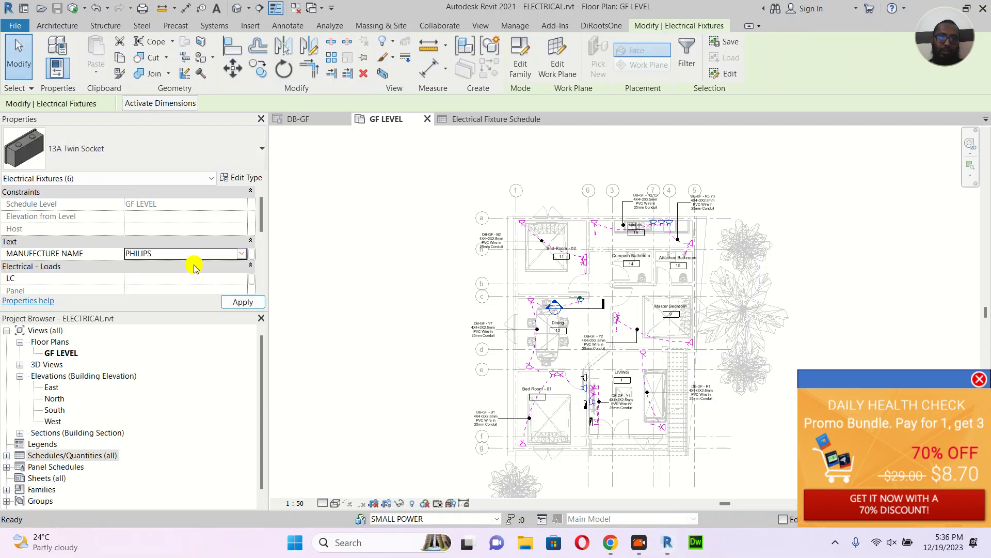
pyautogui.click(237, 303)
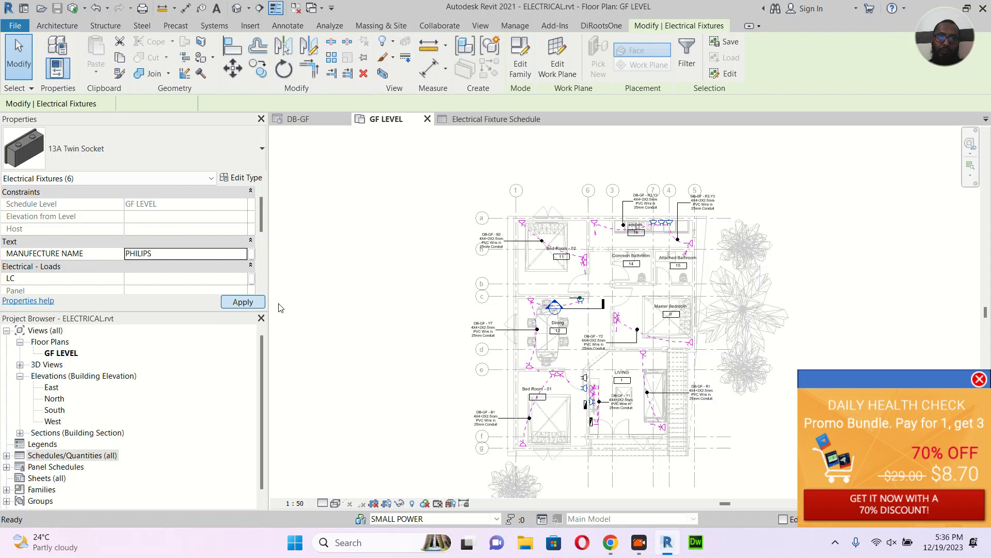
pyautogui.click(326, 296)
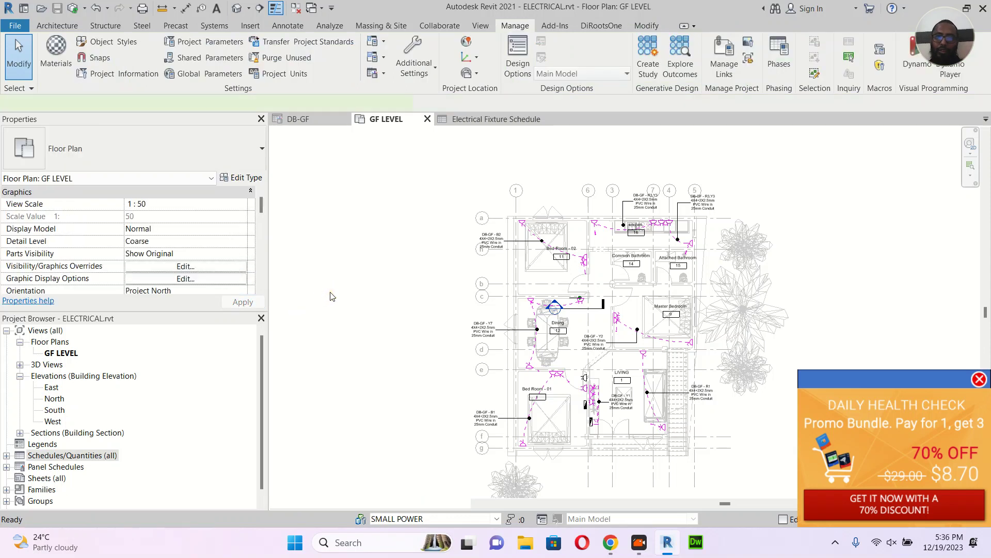
# In the Electrical Fixture Schedule, set MANUFECTURE NAME to PHILIPS for the remaining 13A Twin Socket and the 13A 3P Twin Socket
pyautogui.click(467, 119)
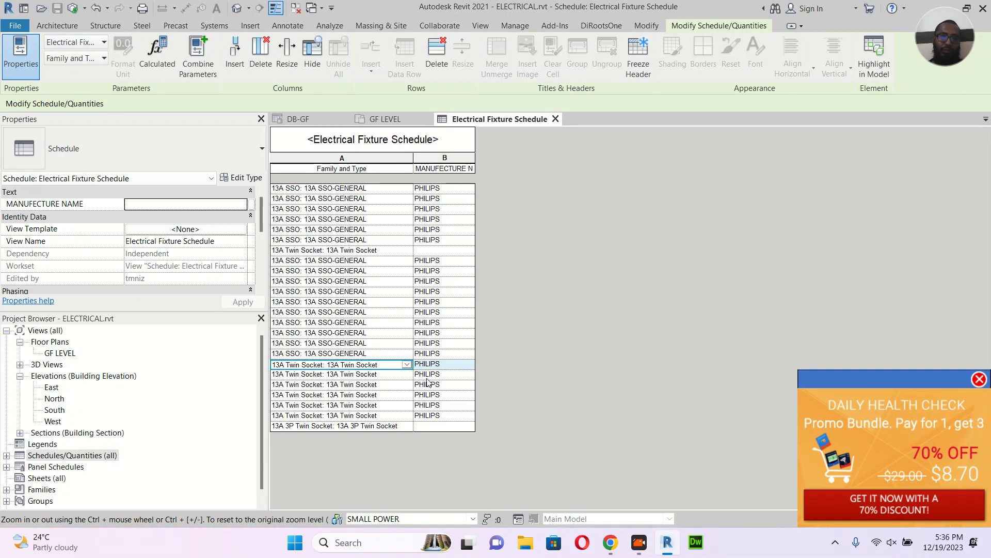
pyautogui.click(469, 252)
pyautogui.click(457, 263)
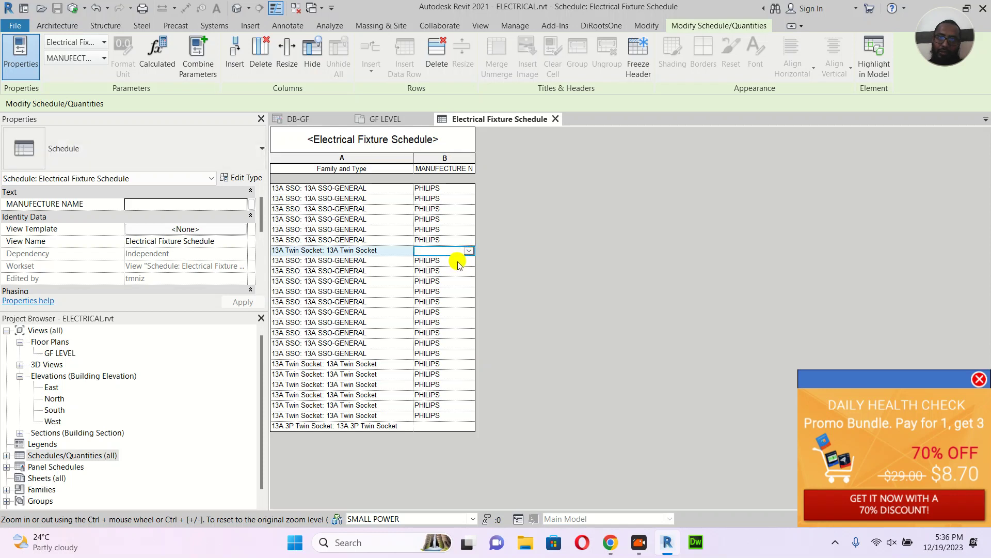
pyautogui.click(469, 428)
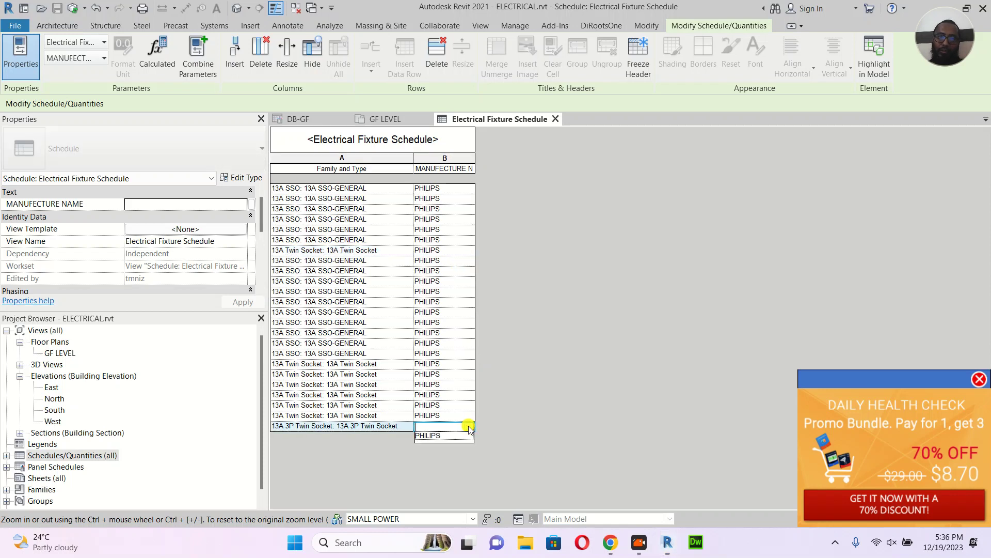
pyautogui.click(449, 436)
pyautogui.click(603, 360)
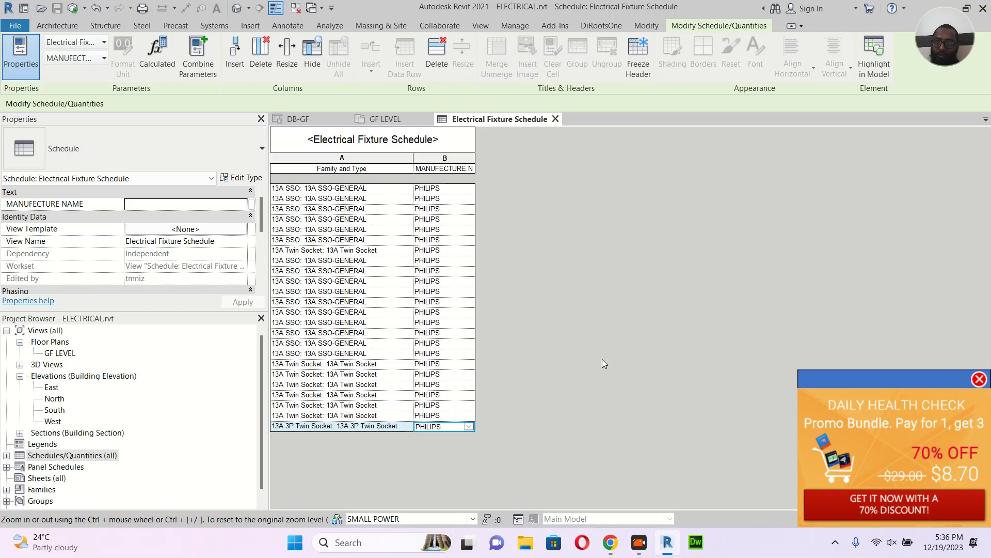
# In the GF LEVEL plan, start tagging the 13A SSO socket in Bed Room - 02's upper-left corner and accept loading a tag family
pyautogui.click(390, 119)
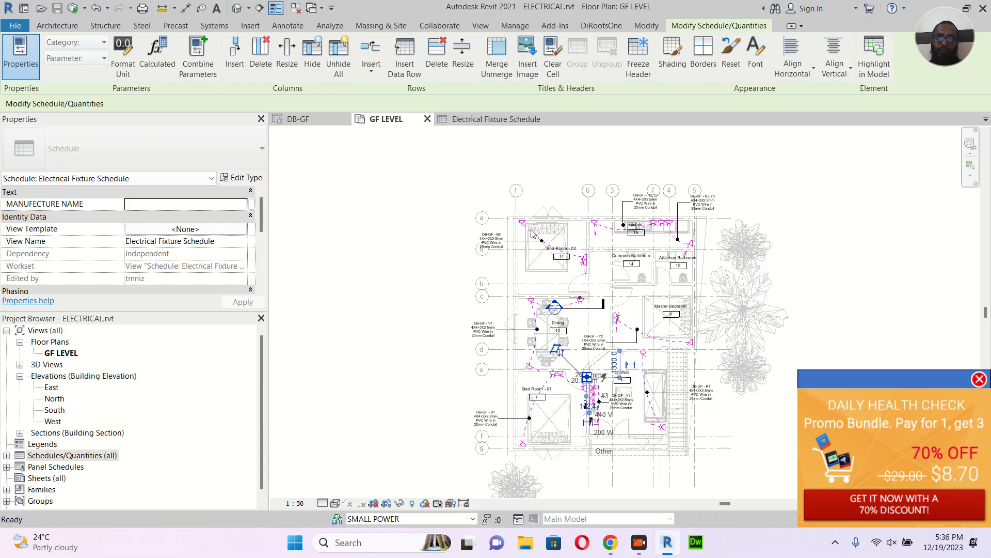
pyautogui.scroll(4, 520, 227)
pyautogui.click(513, 228)
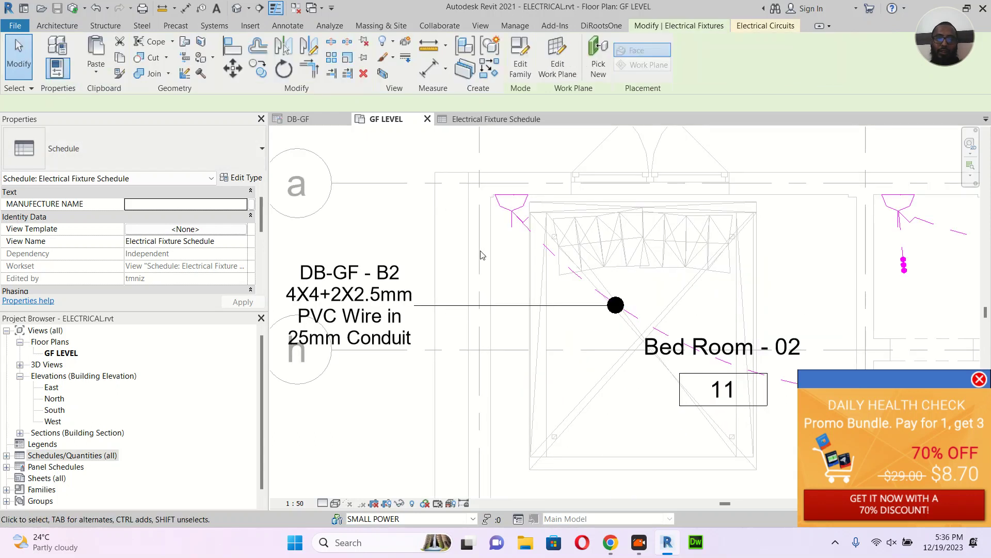
pyautogui.press('g')
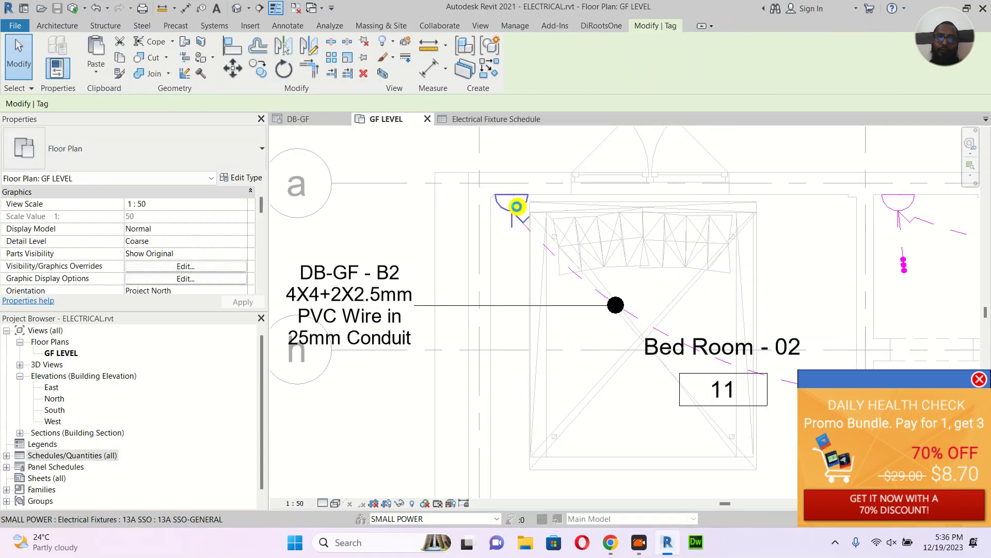
pyautogui.click(517, 209)
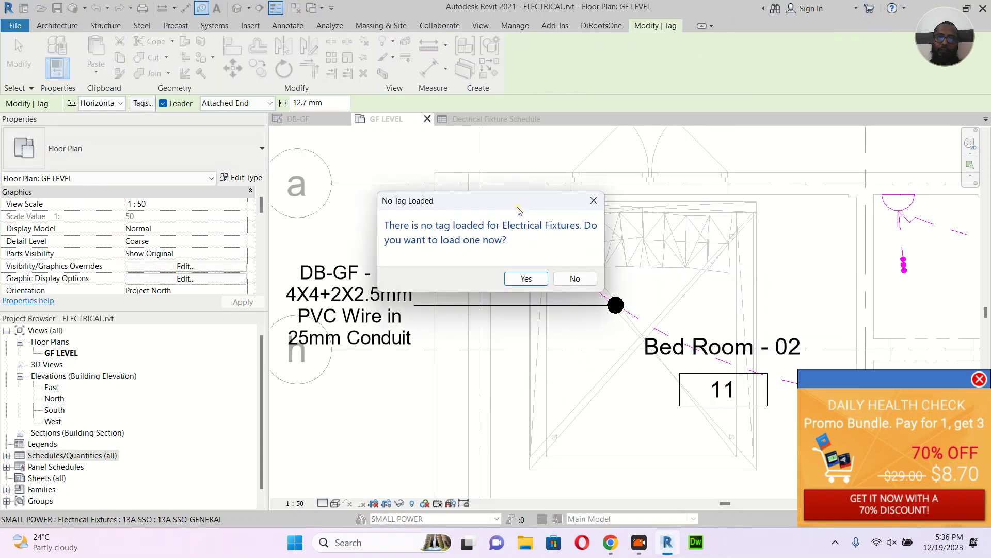
pyautogui.click(519, 278)
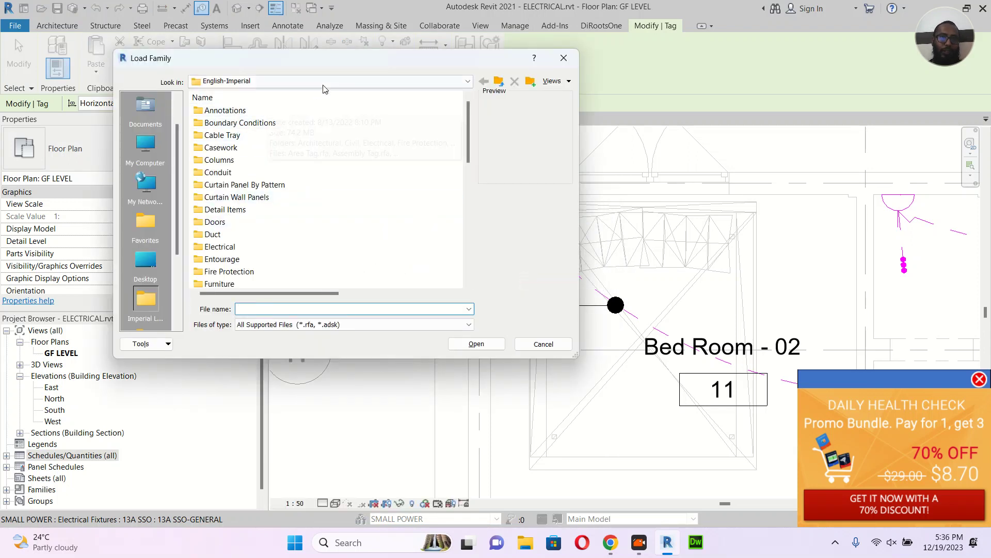
# Browse the family libraries to the English library's Annotations folder
pyautogui.click(499, 81)
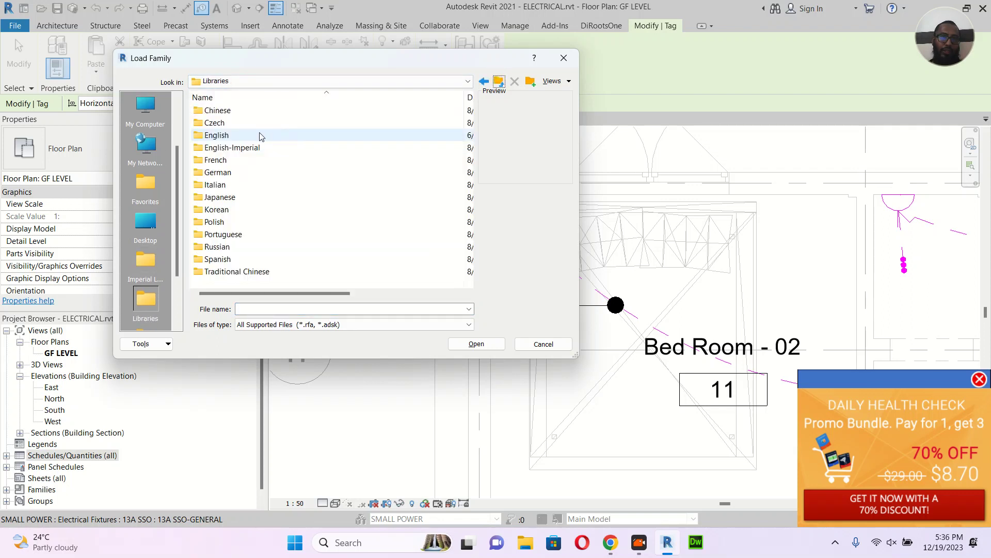
pyautogui.doubleClick(222, 135)
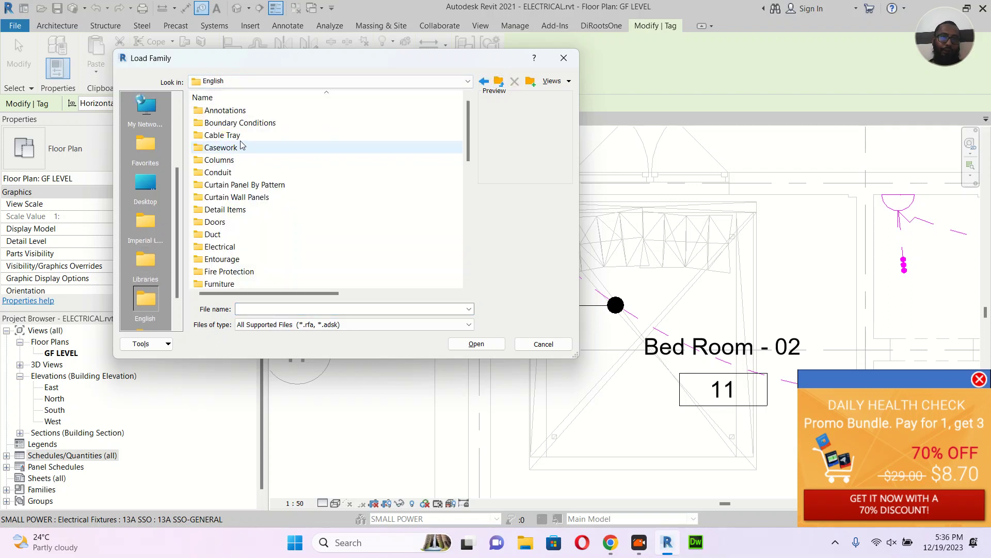
pyautogui.click(239, 112)
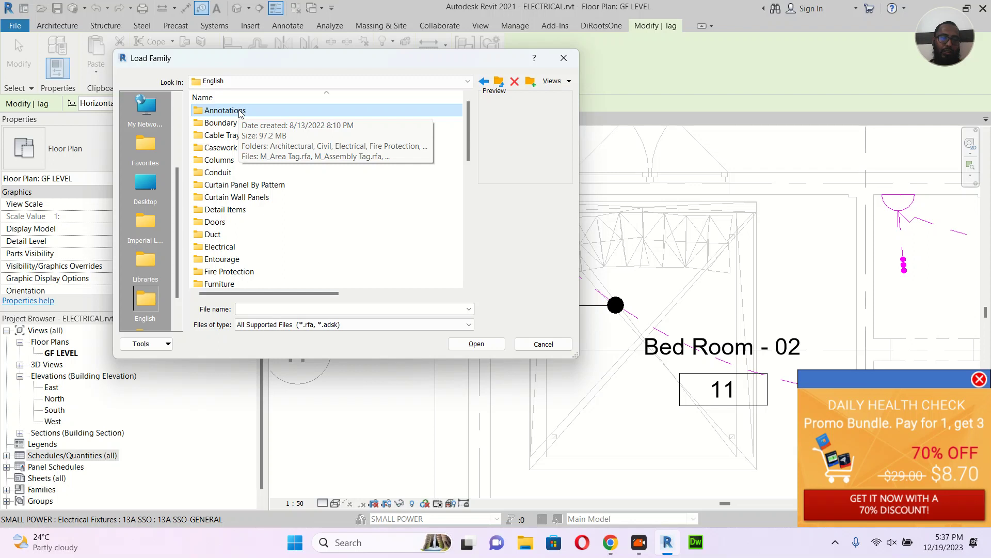
pyautogui.press('t')
pyautogui.scroll(10, 279, 143)
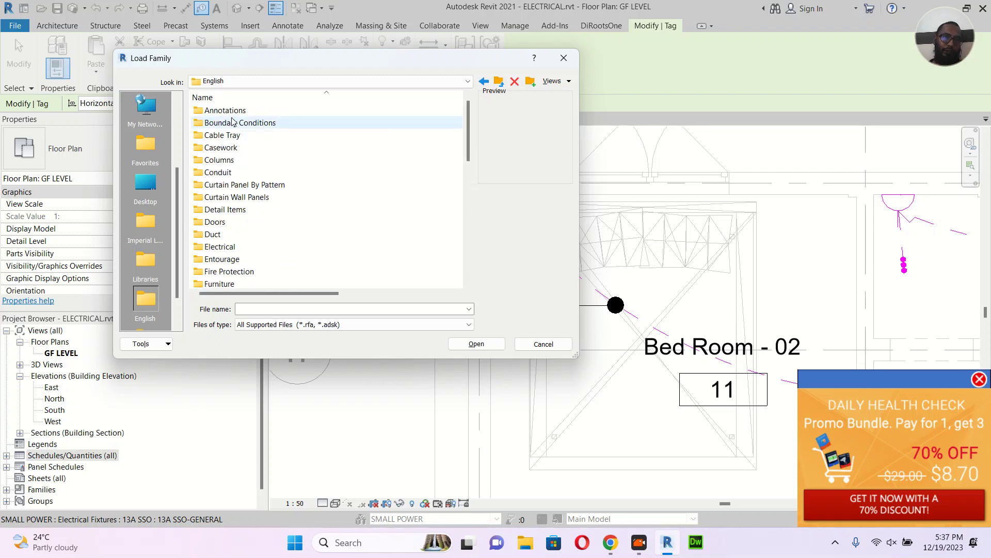
pyautogui.doubleClick(232, 110)
# Load the tag family M_Electrical Fixture Tag.rfa from the Electrical subfolder of Annotations
pyautogui.scroll(-4, 331, 196)
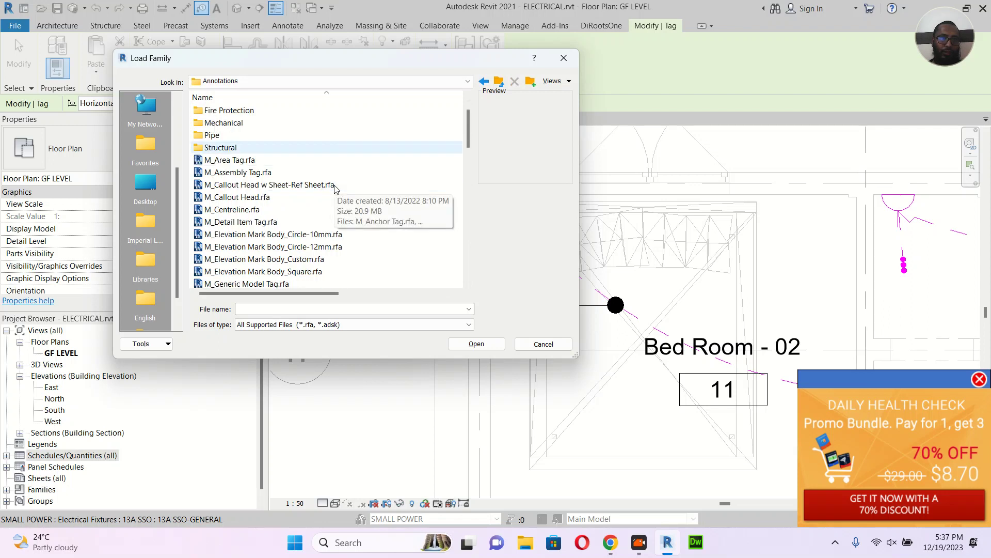
pyautogui.scroll(-13, 316, 216)
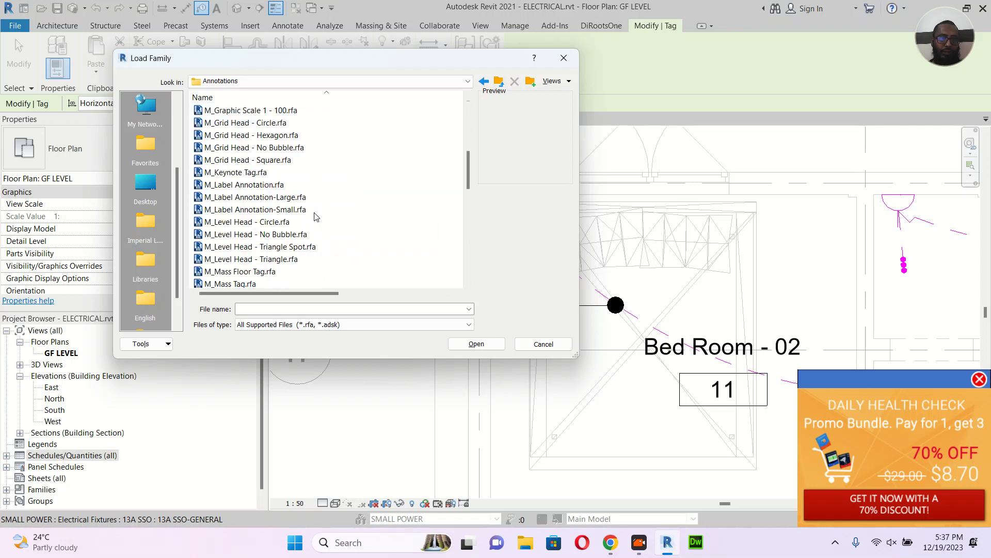
pyautogui.scroll(-1, 317, 215)
pyautogui.scroll(7, 316, 216)
pyautogui.scroll(11, 317, 215)
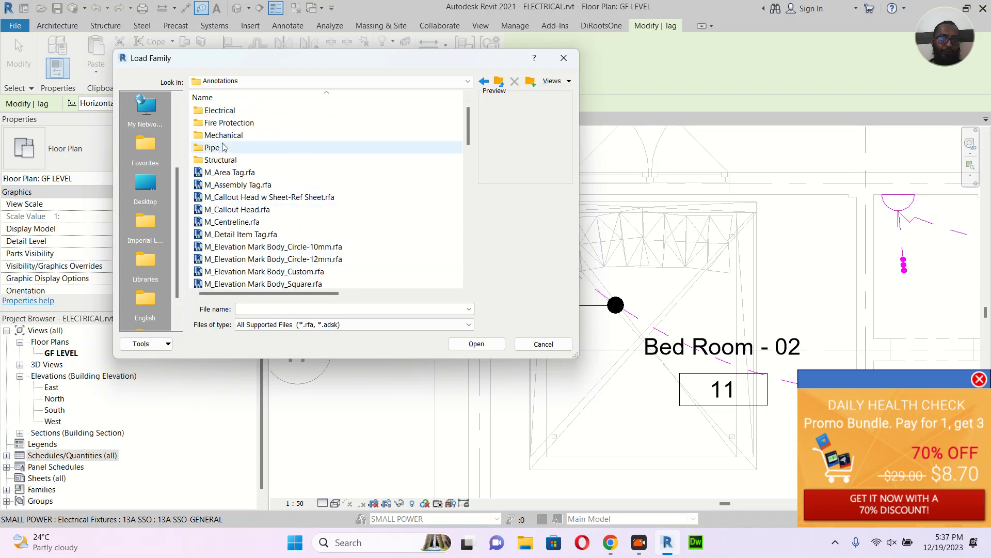
pyautogui.doubleClick(223, 110)
pyautogui.scroll(-5, 310, 178)
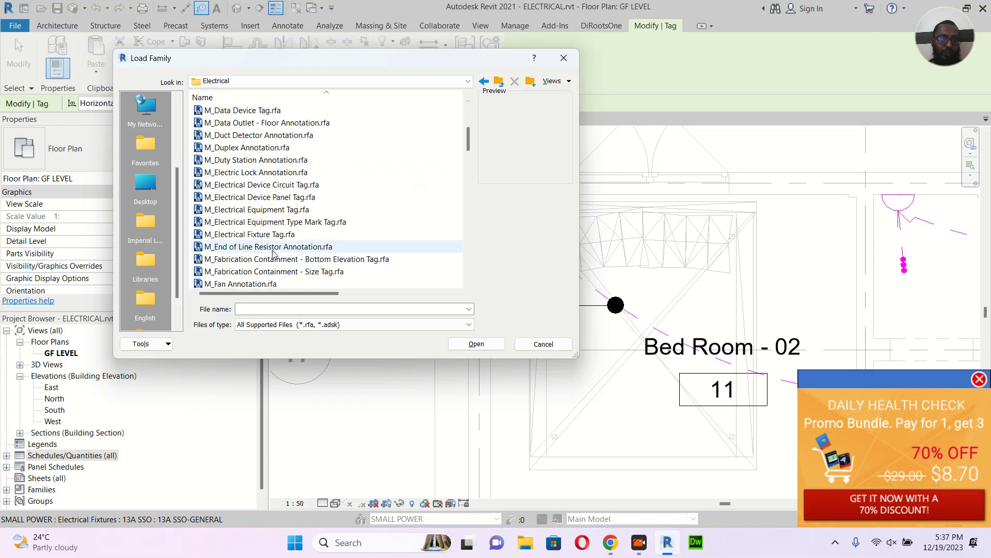
pyautogui.click(250, 234)
pyautogui.click(484, 343)
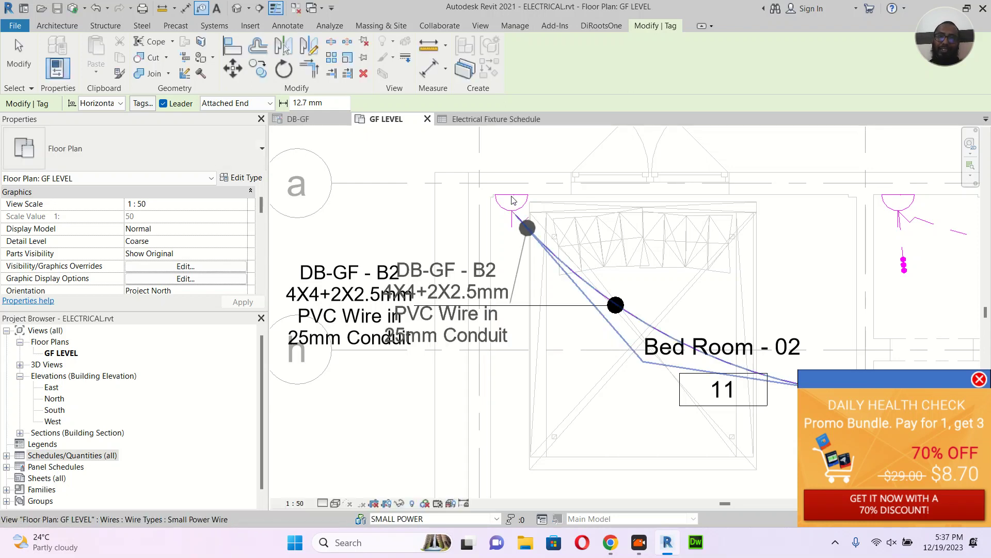
# Tag the 13A SSO socket in Bed Room - 02's upper-left corner using a Free End leader bent to the upper left
pyautogui.click(506, 195)
pyautogui.moveTo(519, 209); pyautogui.dragTo(518, 249, button='middle')
pyautogui.click(236, 103)
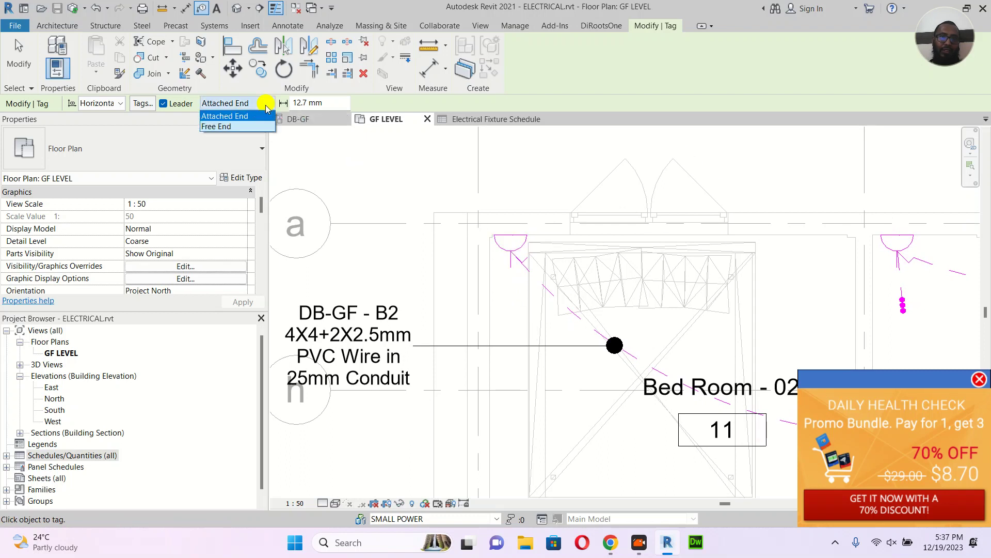
pyautogui.click(236, 127)
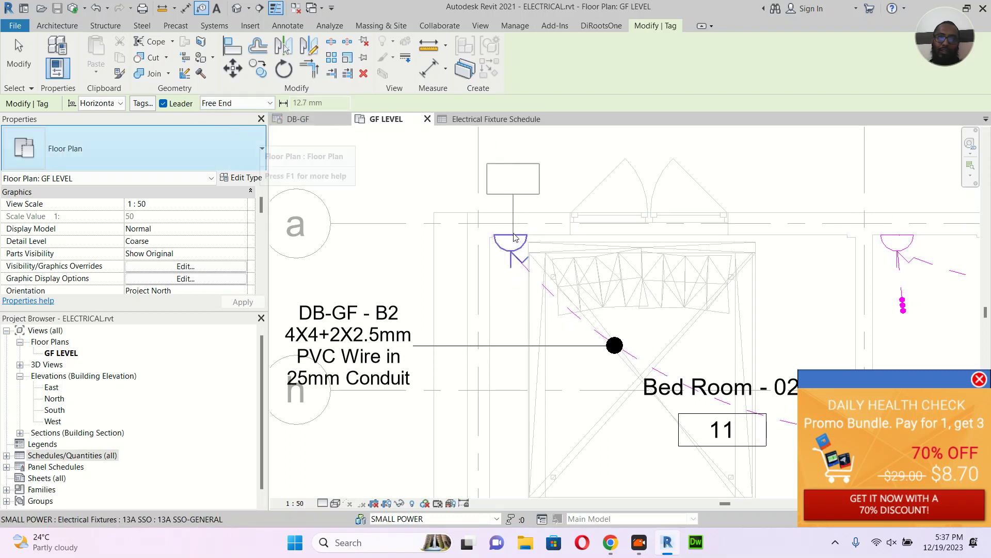
pyautogui.click(513, 233)
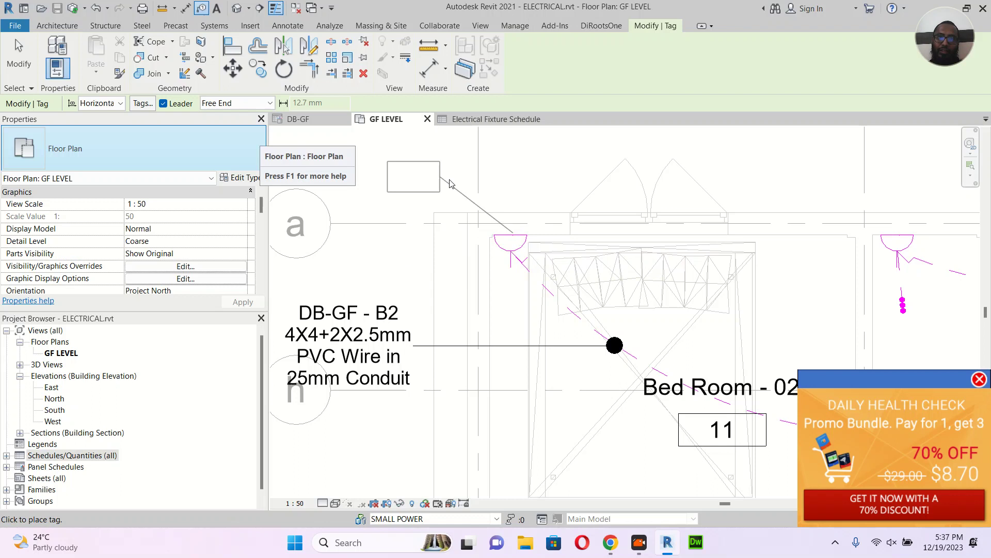
pyautogui.click(495, 163)
pyautogui.click(425, 163)
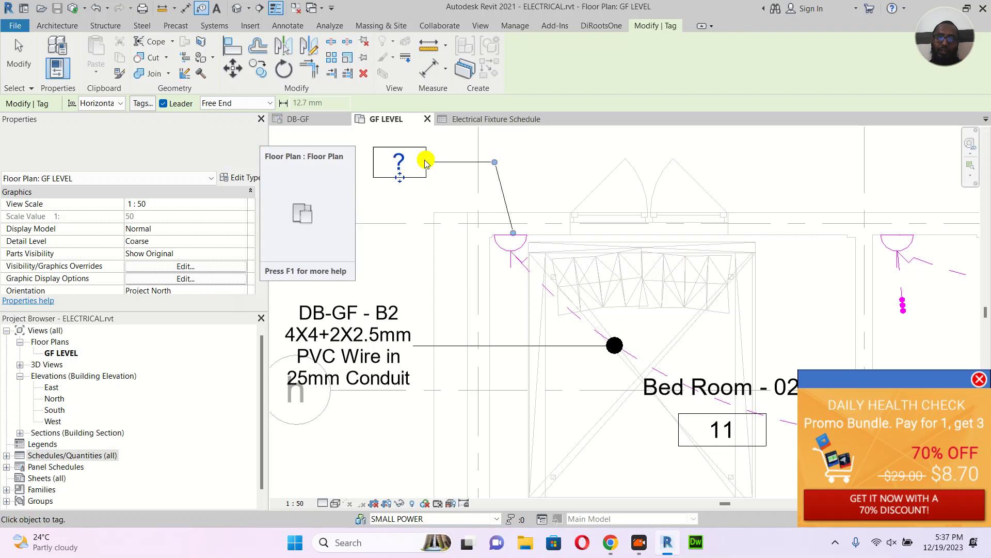
pyautogui.moveTo(425, 195); pyautogui.dragTo(497, 231, button='middle')
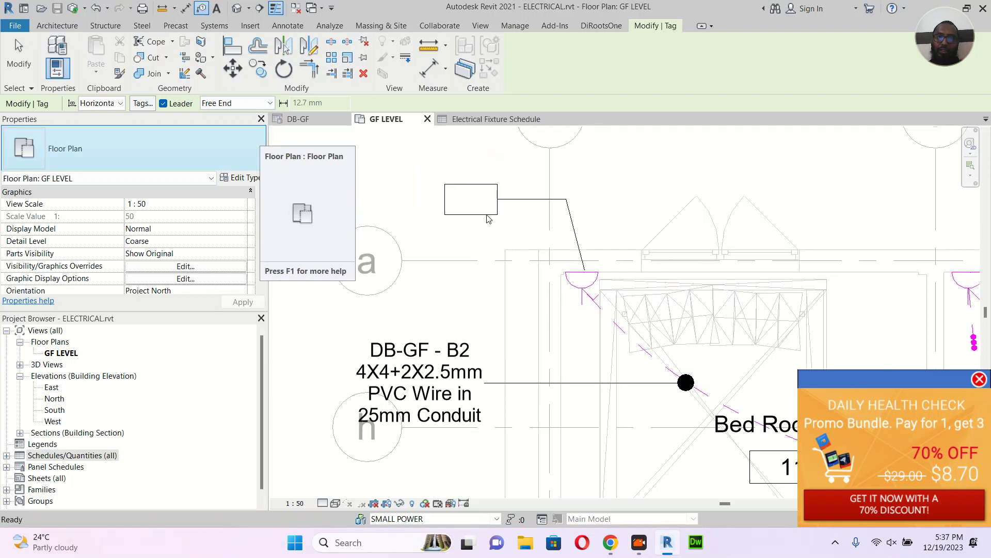
pyautogui.press('Escape')
# Open the new socket tag's family for editing and bring up its label's parameters
pyautogui.click(529, 224)
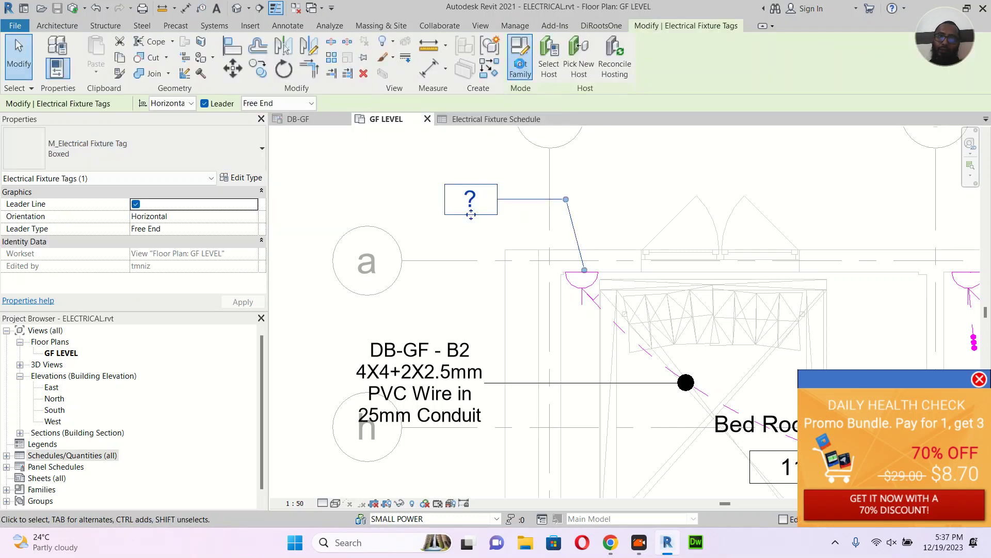
pyautogui.click(518, 62)
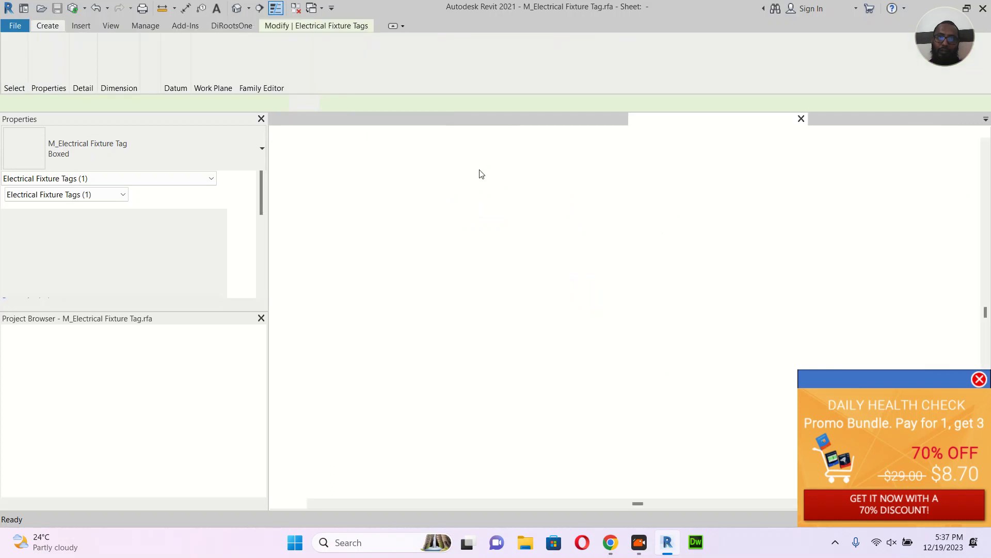
pyautogui.click(608, 314)
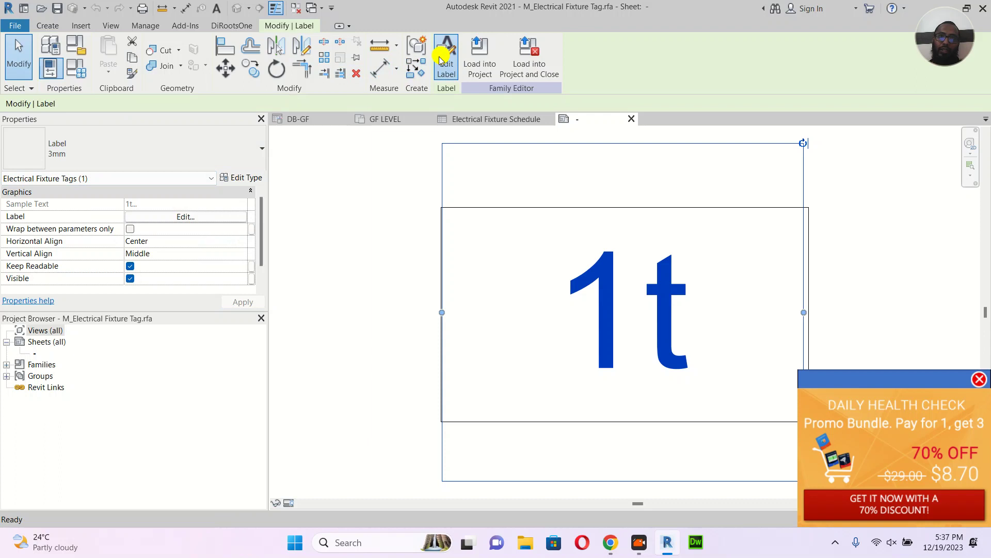
pyautogui.click(445, 51)
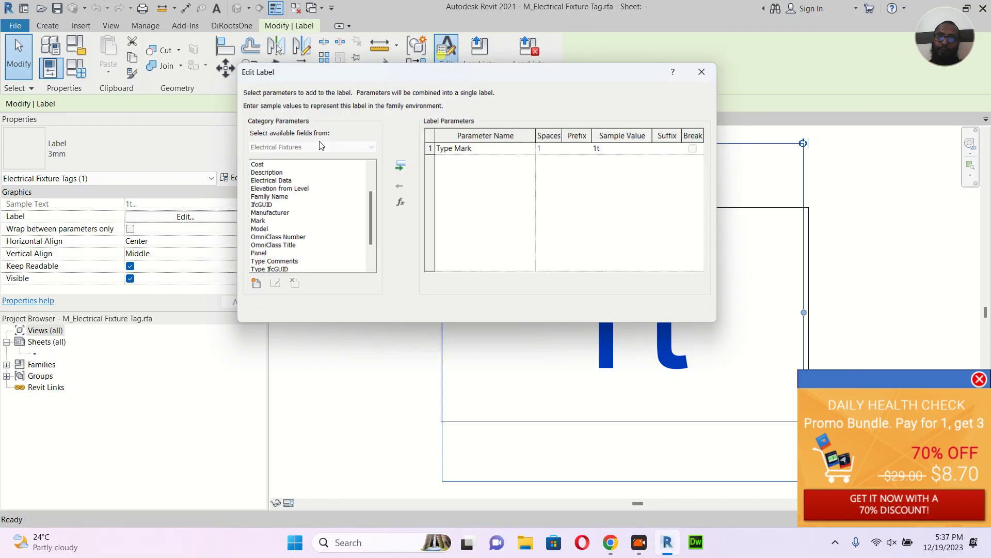
pyautogui.click(259, 164)
pyautogui.moveTo(368, 198); pyautogui.dragTo(367, 229)
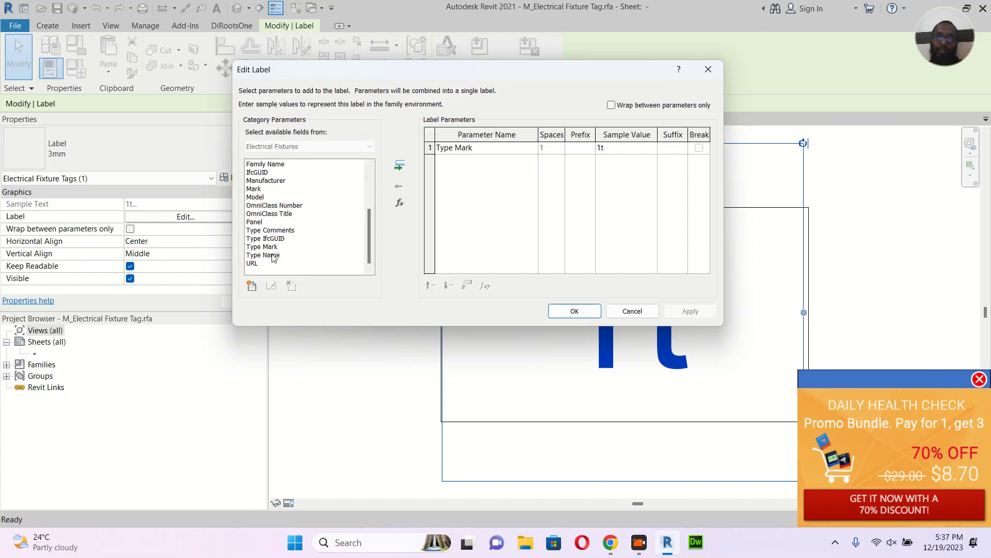
# Add the shared parameter MANUFECTURE NAME from group PARAMETER to the label's available fields
pyautogui.click(252, 287)
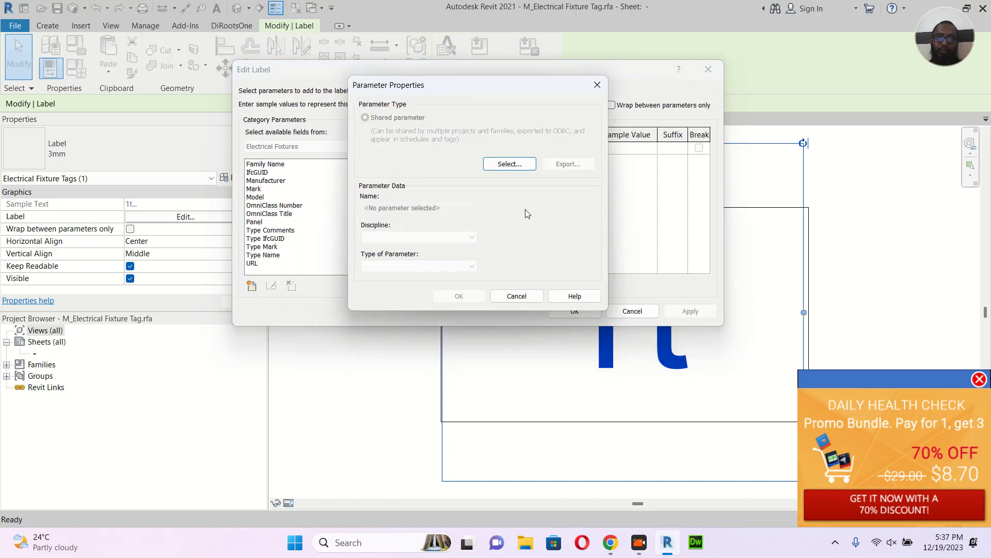
pyautogui.click(509, 164)
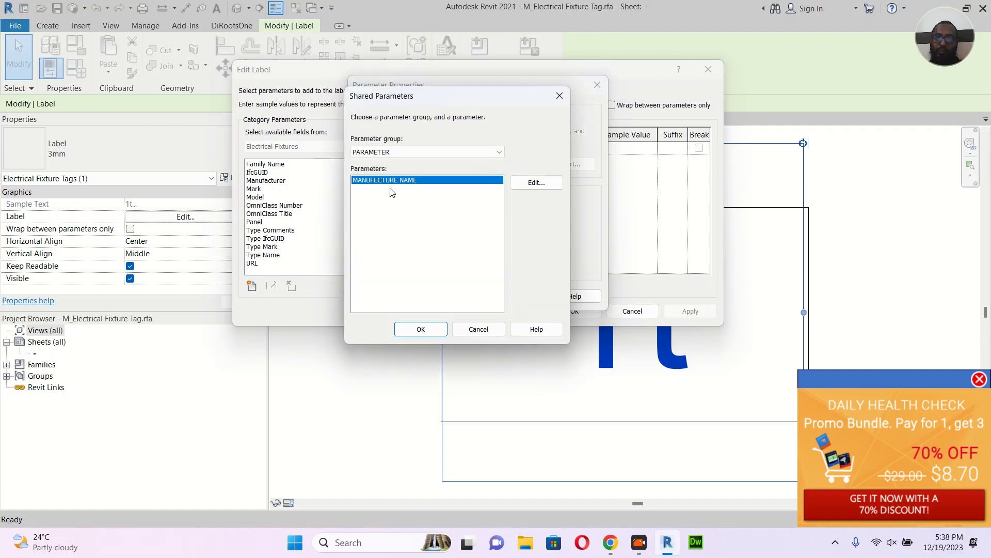
pyautogui.click(421, 328)
pyautogui.click(460, 296)
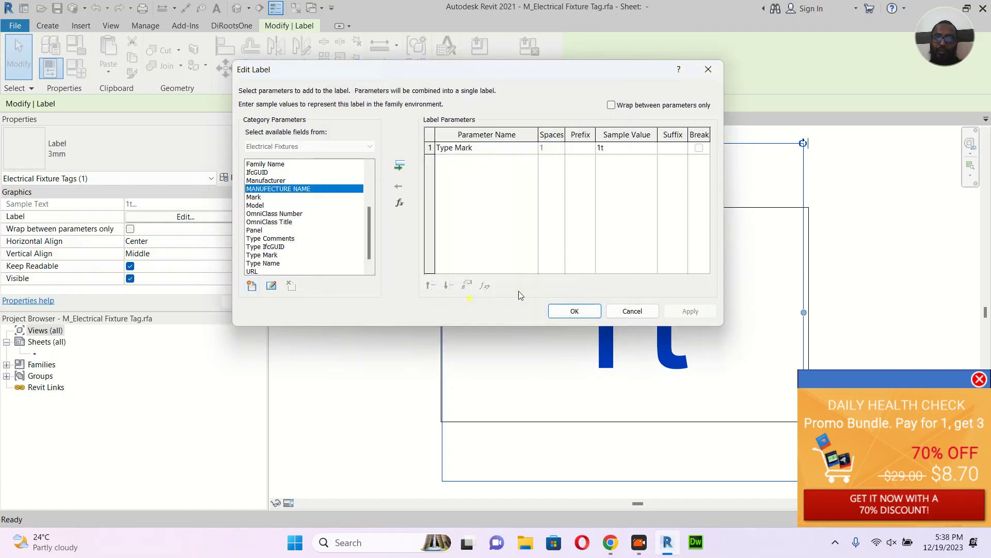
# Replace Type Mark with MANUFECTURE NAME as the label's only parameter
pyautogui.click(399, 165)
pyautogui.click(466, 148)
pyautogui.click(431, 147)
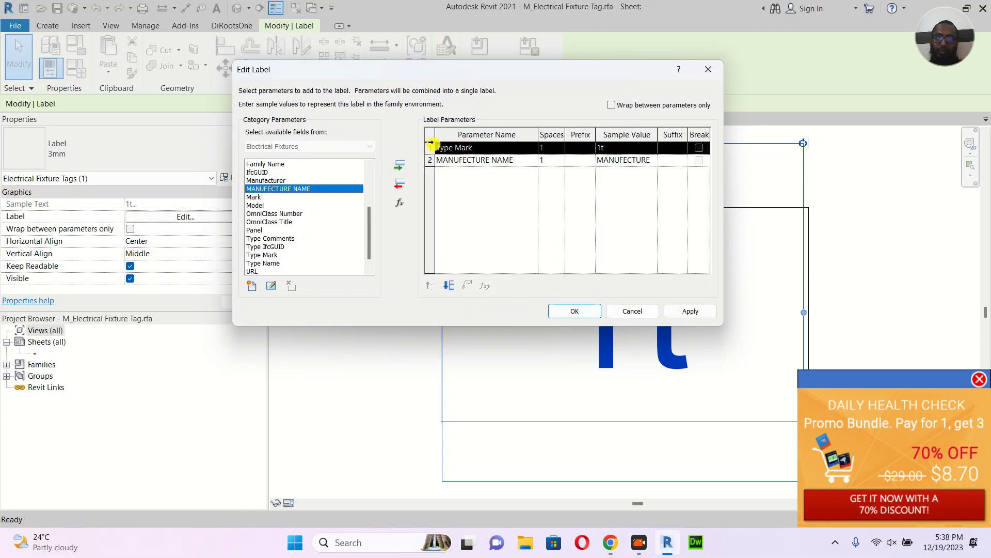
pyautogui.click(400, 185)
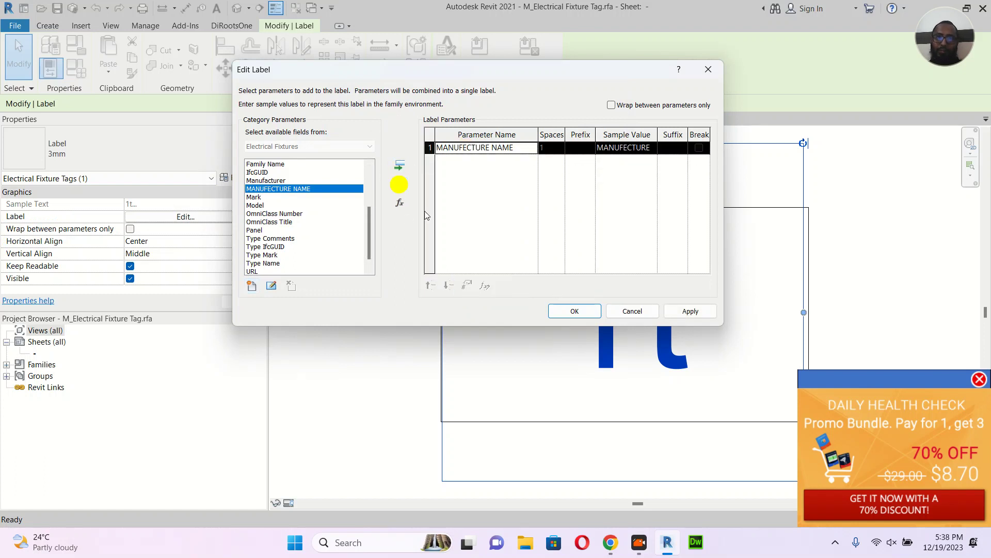
pyautogui.click(586, 310)
# Load the edited tag family into the project and close it, overwriting the existing version
pyautogui.click(529, 62)
pyautogui.click(536, 281)
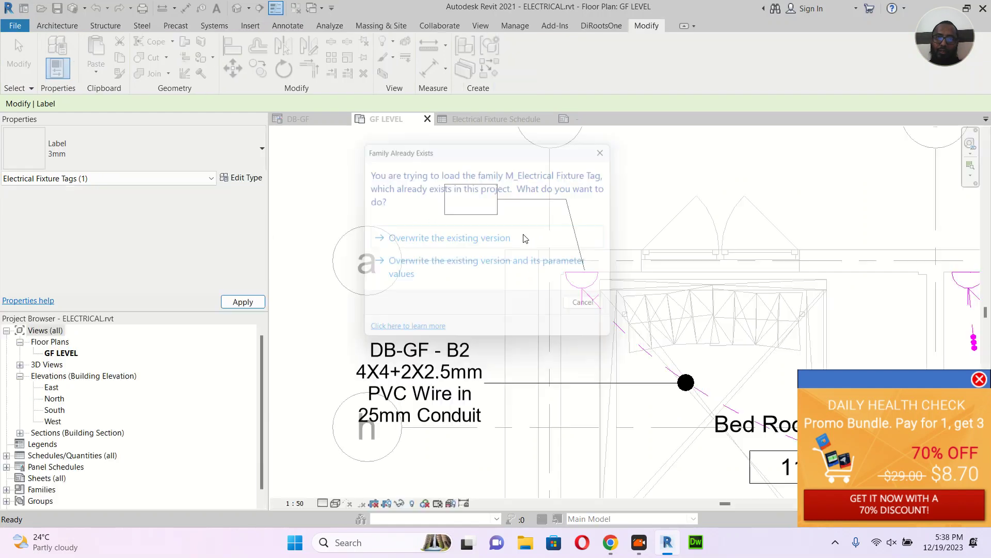
pyautogui.click(504, 244)
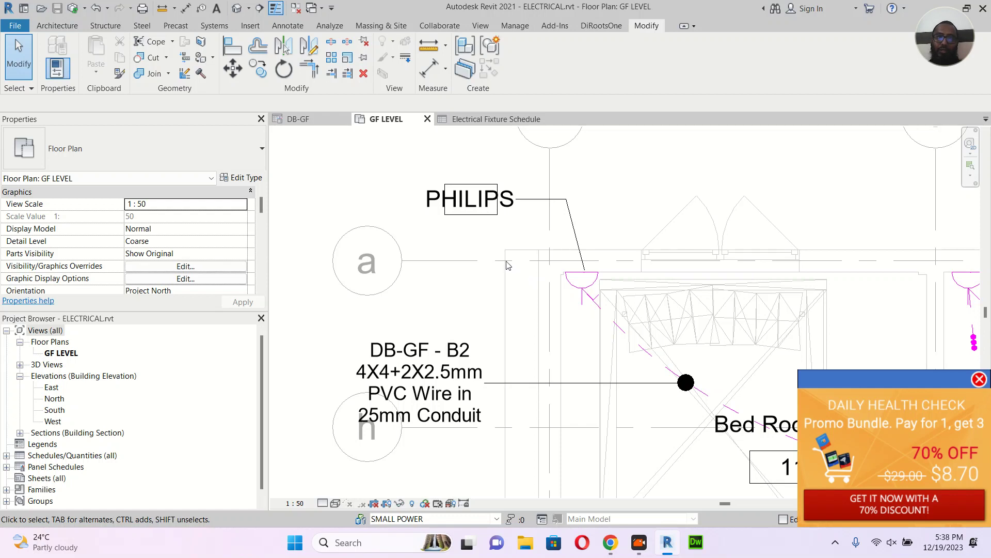
# Inspect the tagged 13A SSO socket's properties and the list of project parameters
pyautogui.click(595, 280)
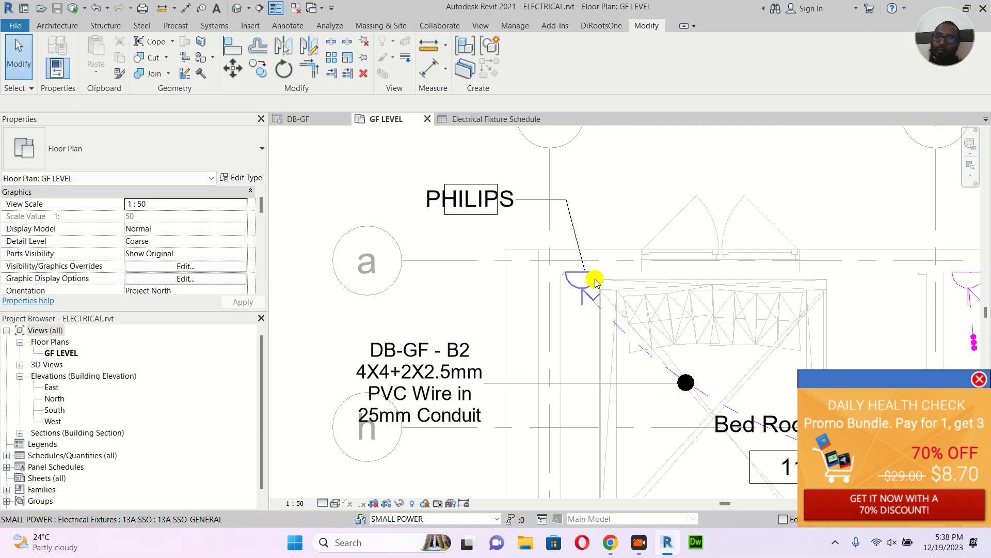
pyautogui.click(513, 26)
pyautogui.click(206, 42)
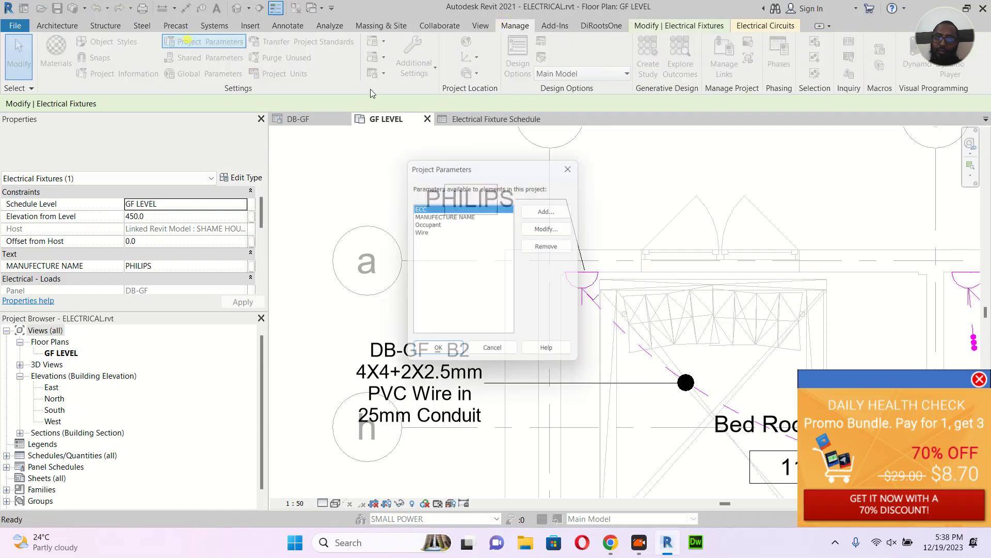
pyautogui.click(576, 163)
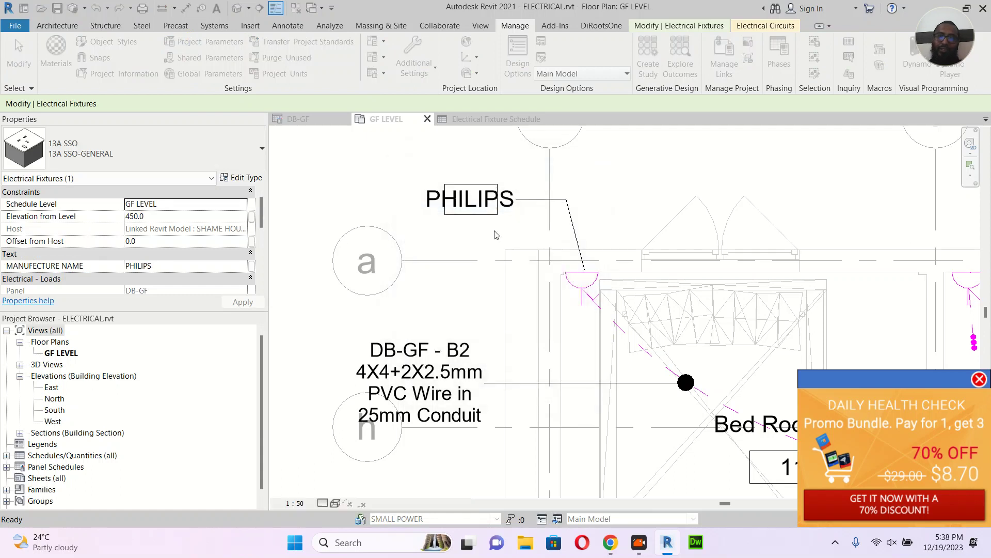
pyautogui.press('Escape')
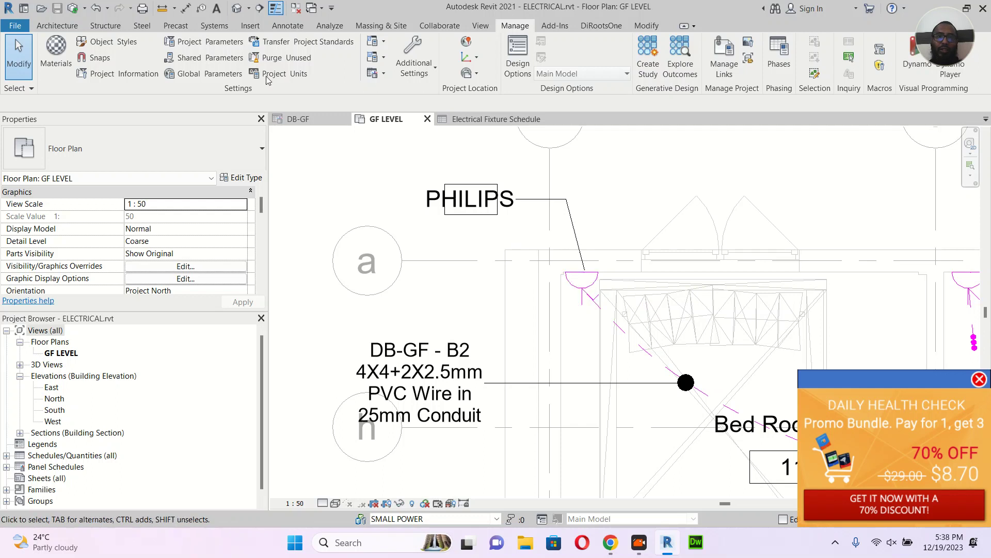
# Review the parameter type options for a new project parameter and the properties of MANUFECTURE NAME without changing anything
pyautogui.click(217, 43)
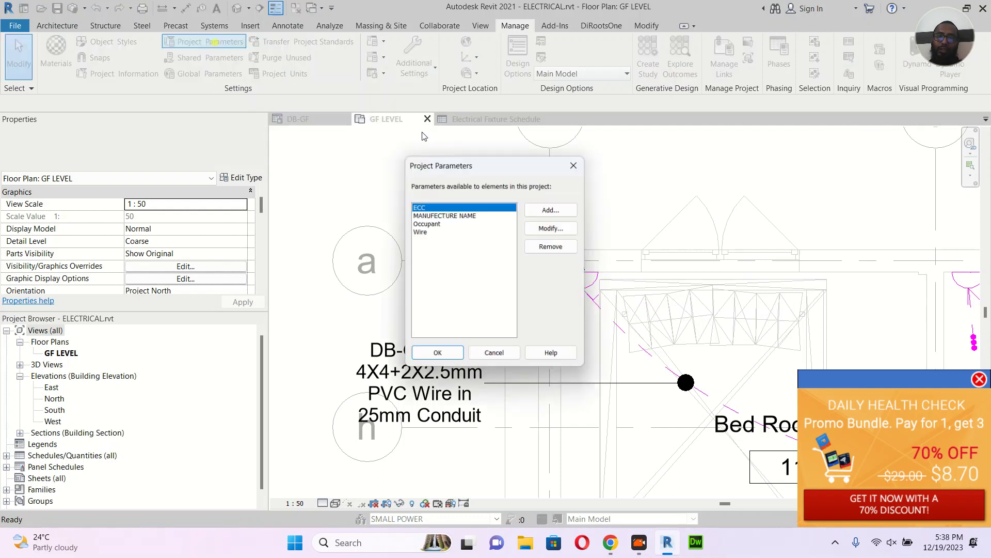
pyautogui.click(550, 208)
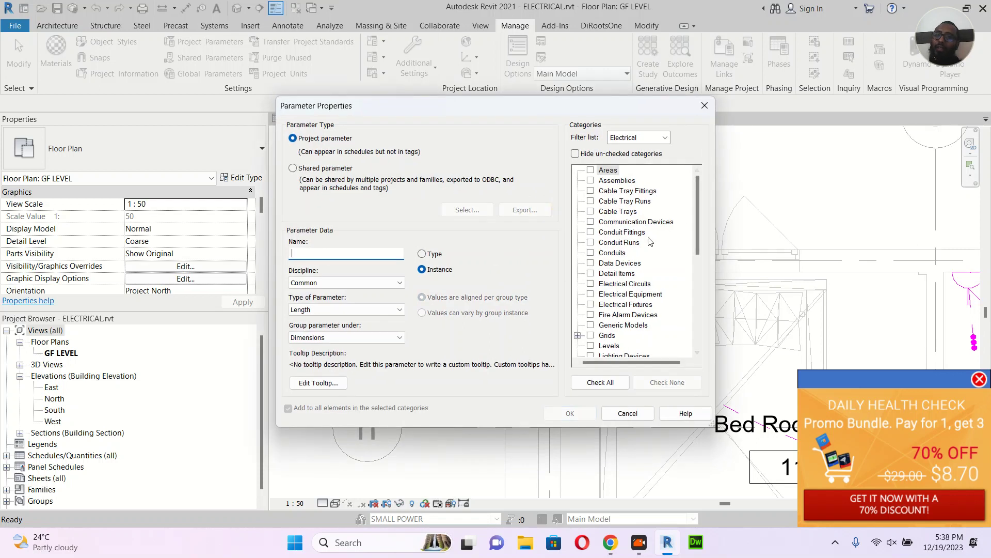
pyautogui.press('Escape')
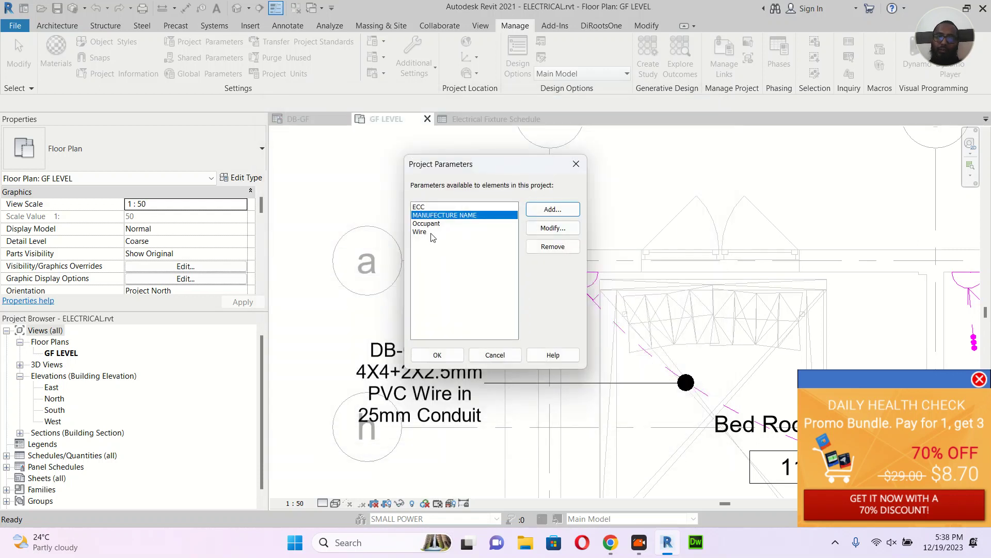
pyautogui.click(563, 227)
pyautogui.press('Escape')
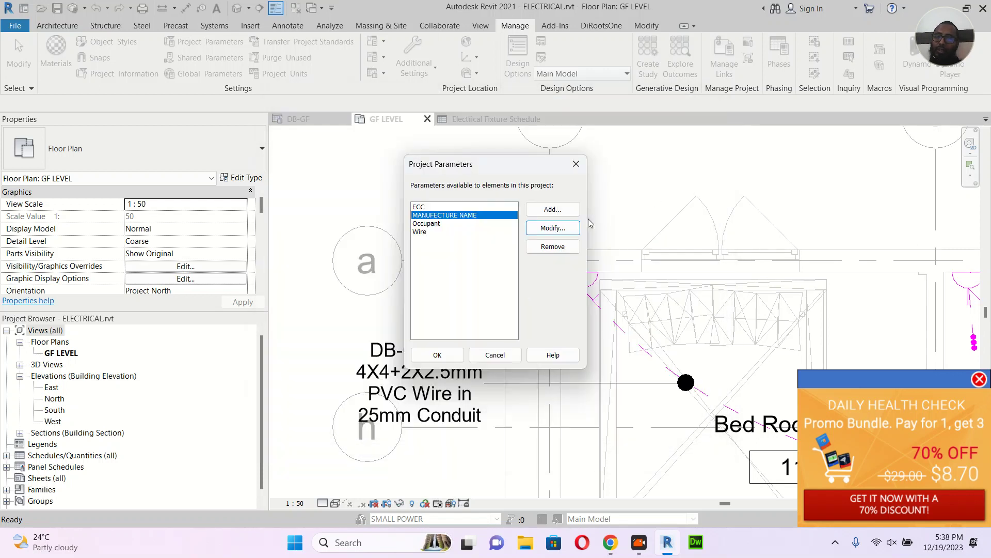
pyautogui.press('Escape')
pyautogui.scroll(-4, 543, 236)
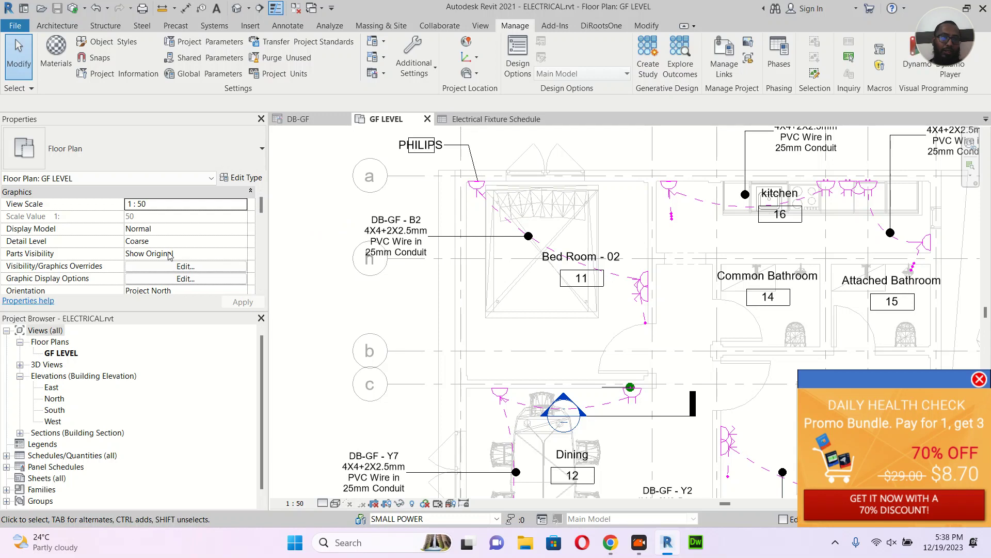
# Examine where the MANUFECTURE NAME parameter appears in the GF LEVEL view properties and in the kitchen wire's properties
pyautogui.scroll(-2, 170, 255)
pyautogui.scroll(-10, 170, 255)
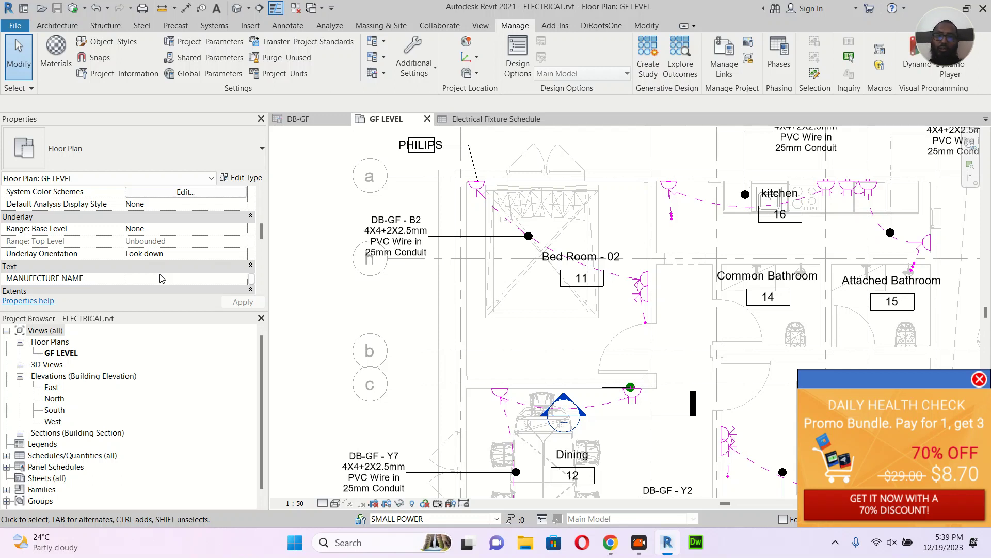
pyautogui.click(706, 201)
pyautogui.scroll(3, 198, 266)
pyautogui.scroll(5, 198, 266)
pyautogui.scroll(1, 198, 266)
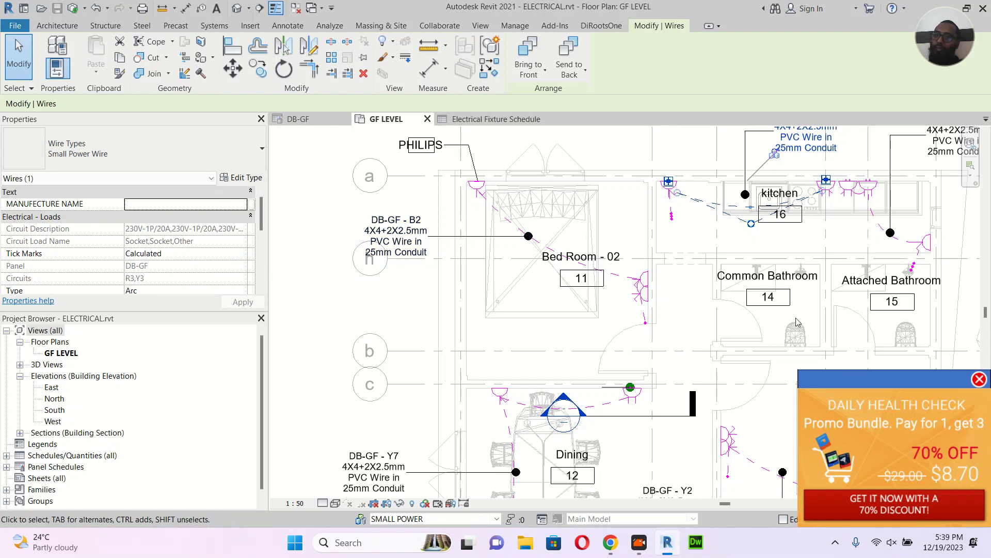
pyautogui.click(515, 25)
pyautogui.press('Escape')
pyautogui.moveTo(612, 208); pyautogui.dragTo(572, 231, button='middle')
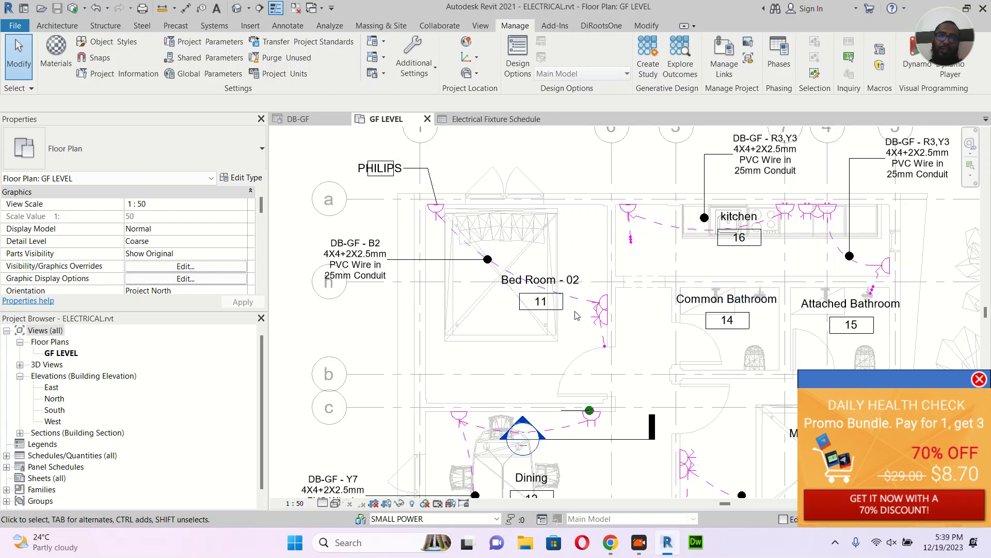
# Review the manufacturer entries of the sockets in the Electrical Fixture Schedule and return to the GF LEVEL plan
pyautogui.scroll(2, 421, 230)
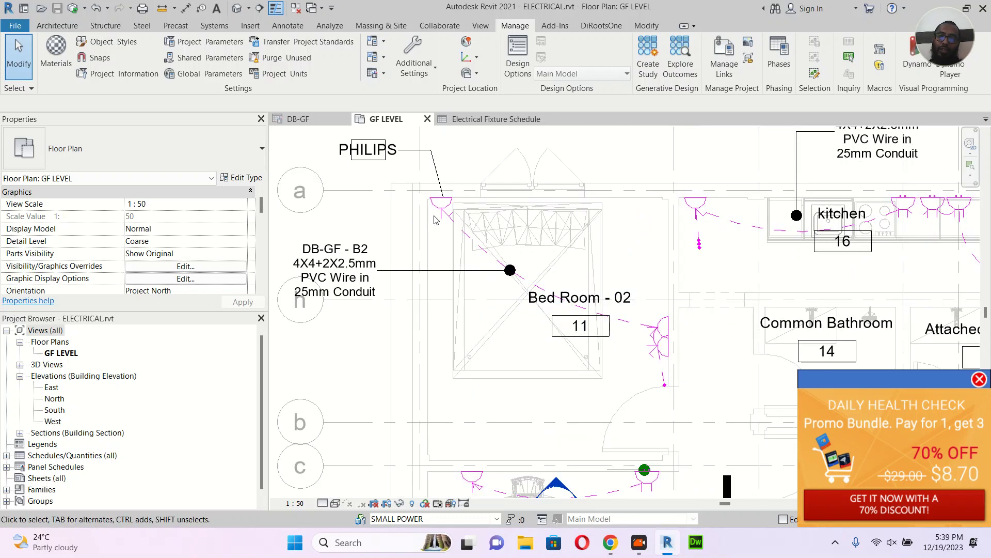
pyautogui.click(435, 214)
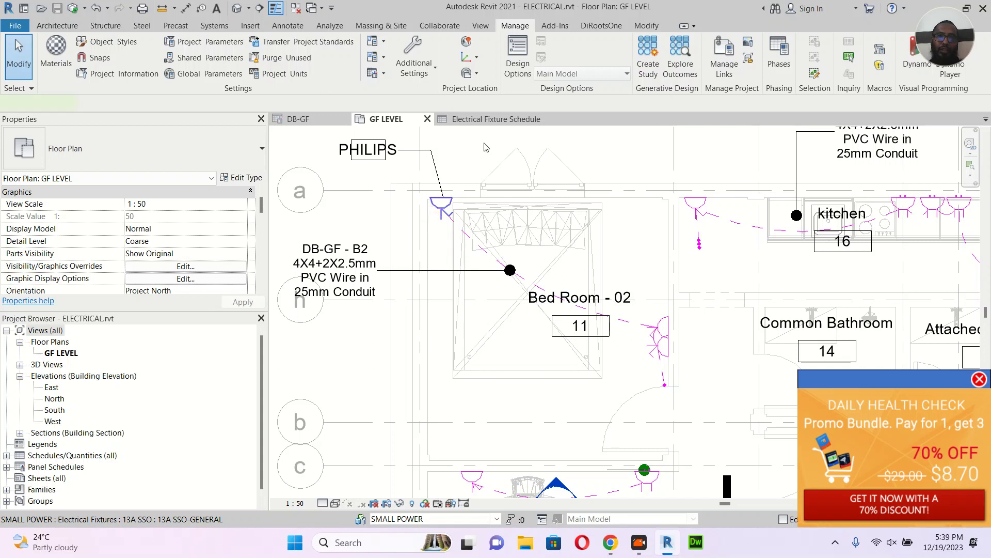
pyautogui.click(494, 121)
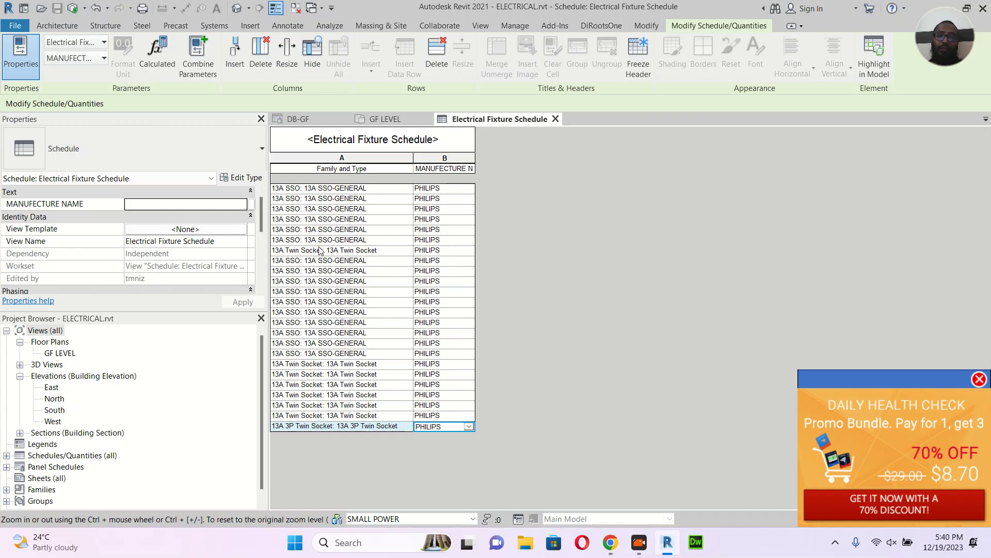
pyautogui.click(386, 119)
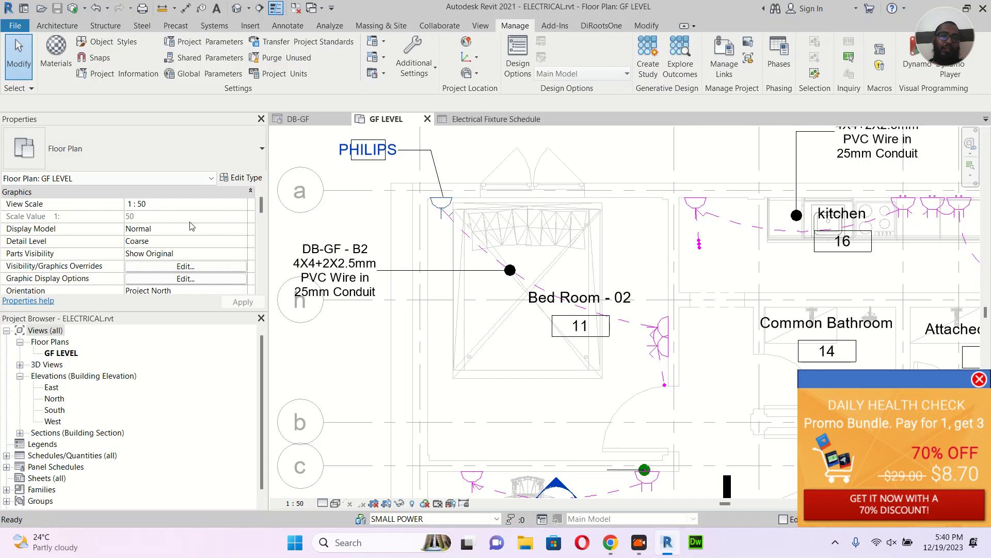
# Inspect the global parameter association options for the floor plan's MANUFECTURE NAME property without changing anything
pyautogui.scroll(-2, 192, 226)
pyautogui.scroll(-4, 192, 226)
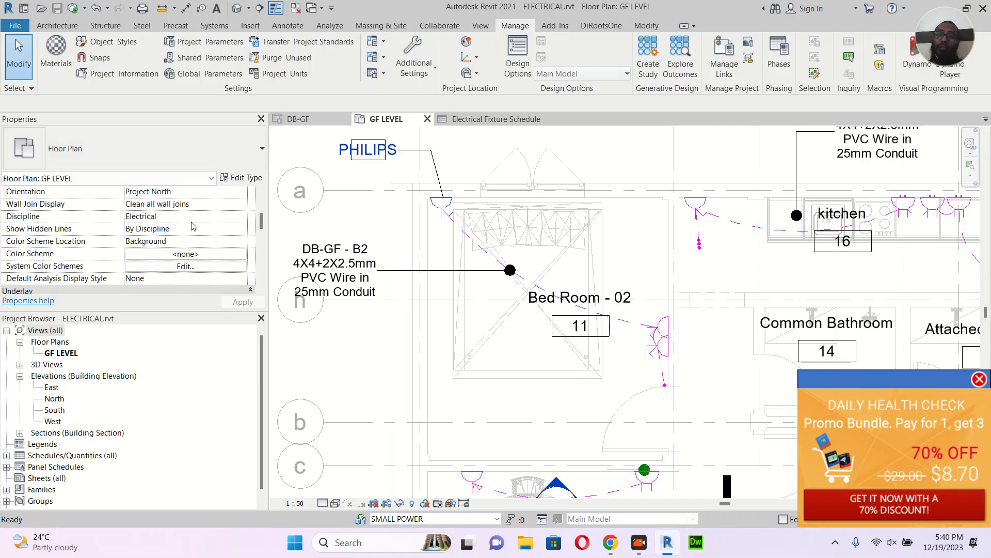
pyautogui.scroll(-2, 203, 232)
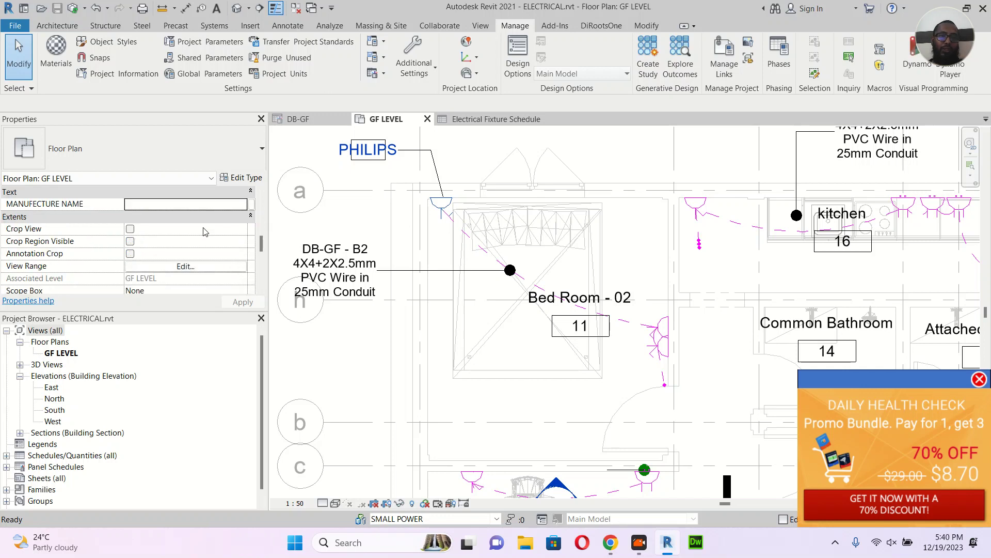
pyautogui.click(251, 209)
pyautogui.click(251, 204)
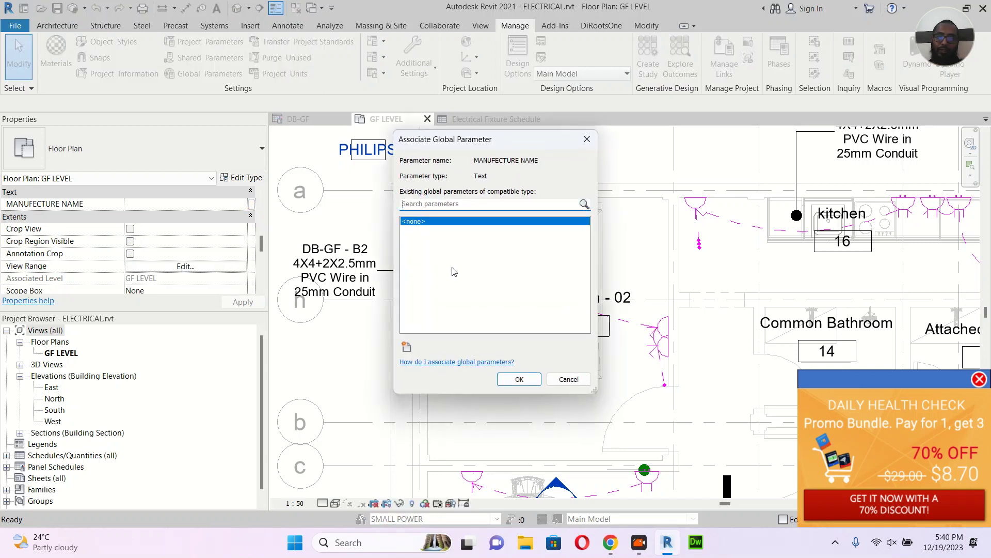
pyautogui.click(574, 380)
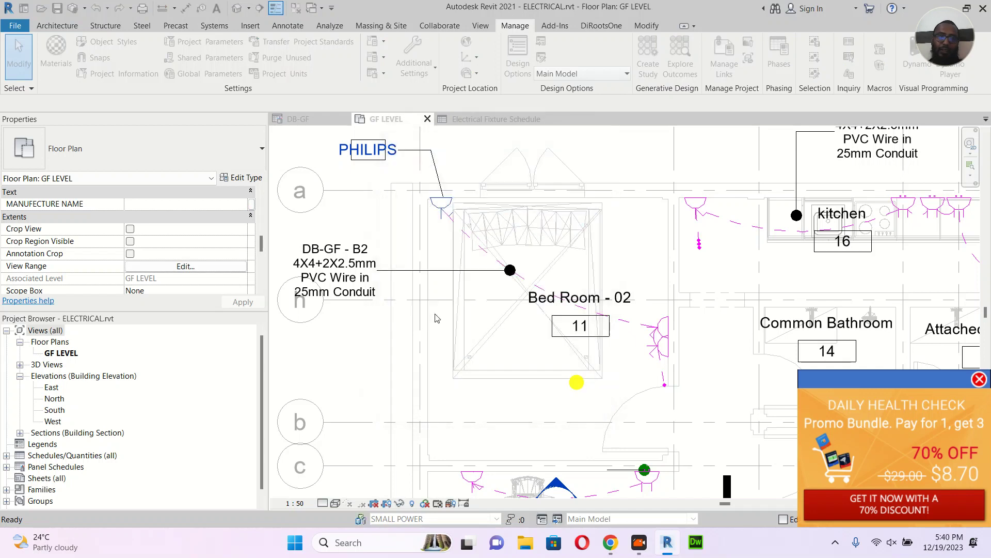
# Inspect the instance properties of the tagged 13A SSO socket in Bed Room - 02 and deselect it
pyautogui.scroll(1, 456, 229)
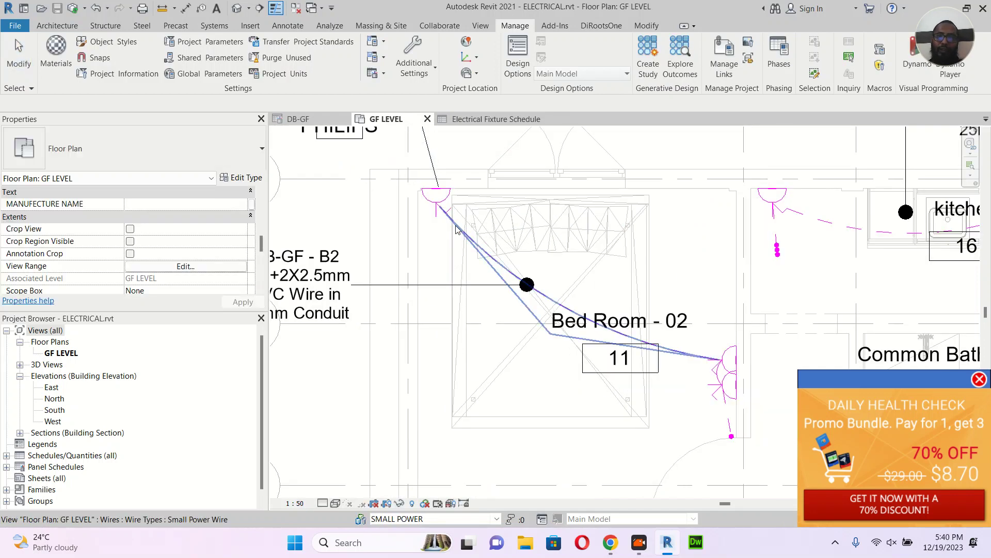
pyautogui.click(433, 203)
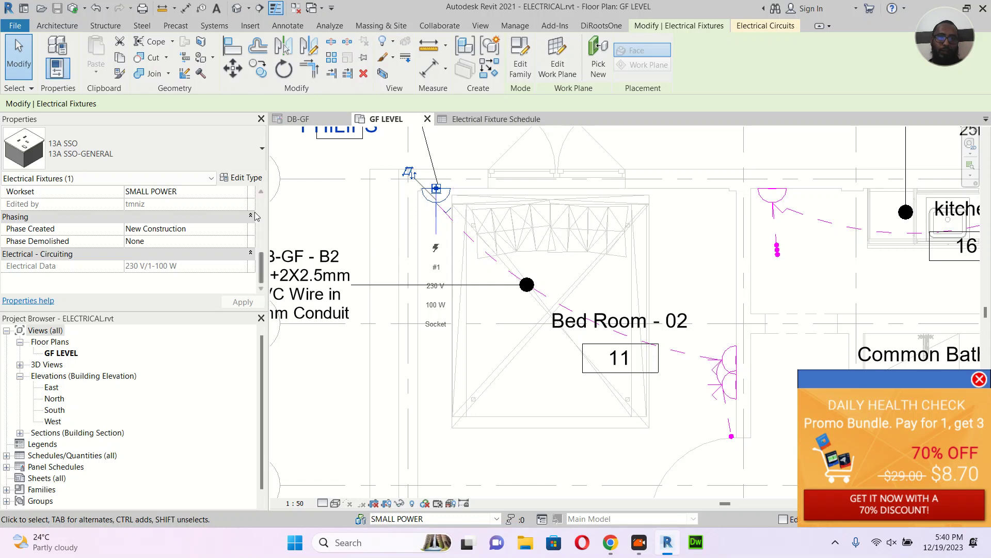
pyautogui.scroll(1, 242, 217)
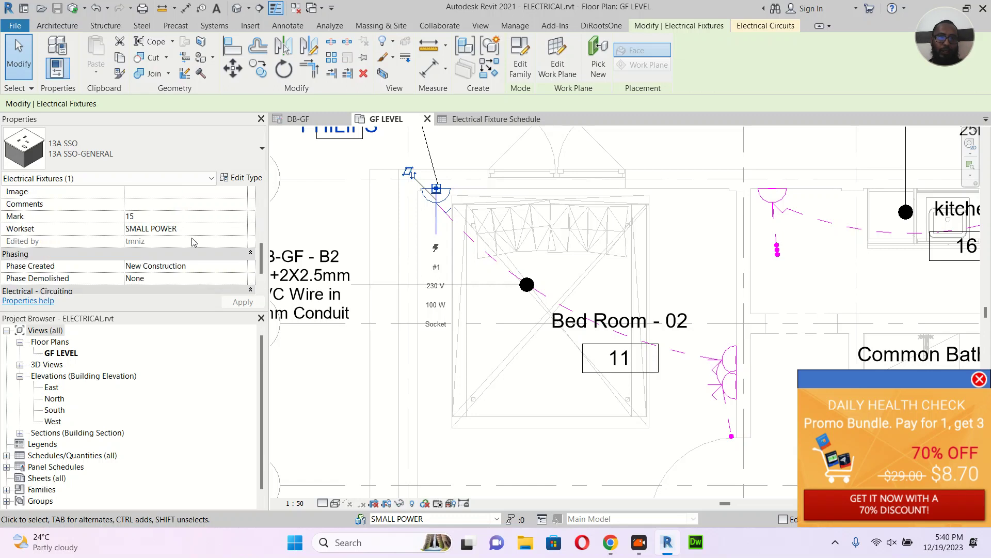
pyautogui.click(250, 229)
pyautogui.click(319, 235)
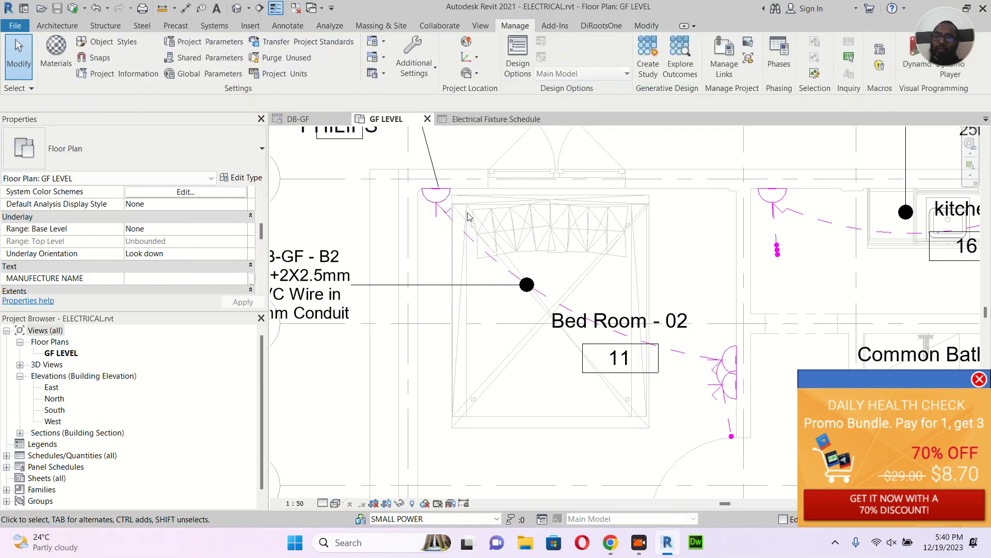
pyautogui.scroll(-1, 581, 238)
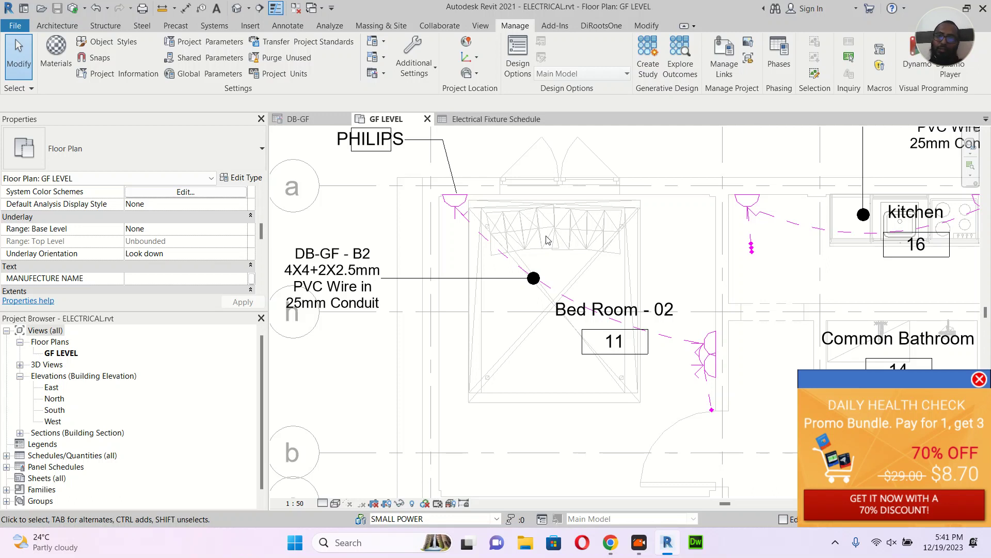
pyautogui.click(465, 200)
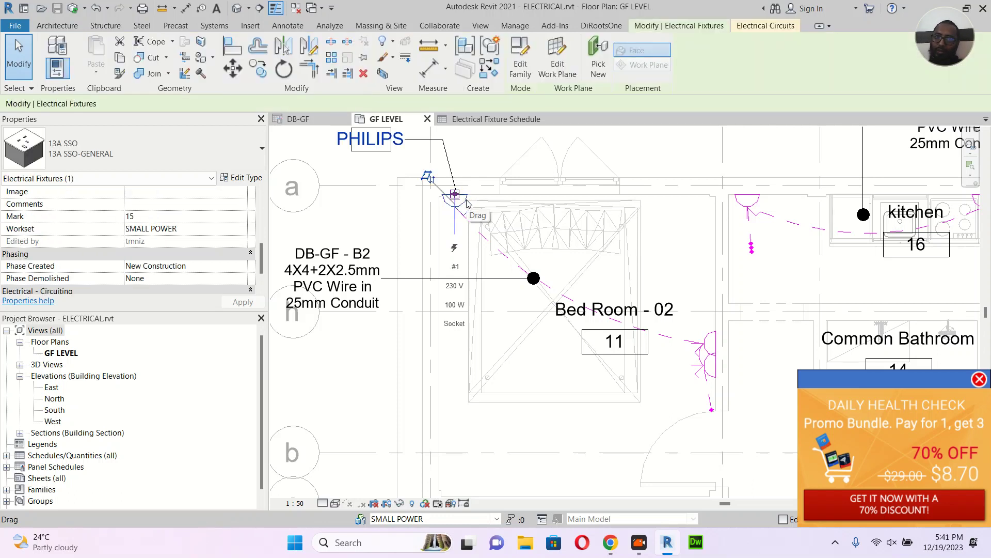
pyautogui.moveTo(464, 199); pyautogui.dragTo(455, 207)
pyautogui.hotkey('ctrl', 'z')
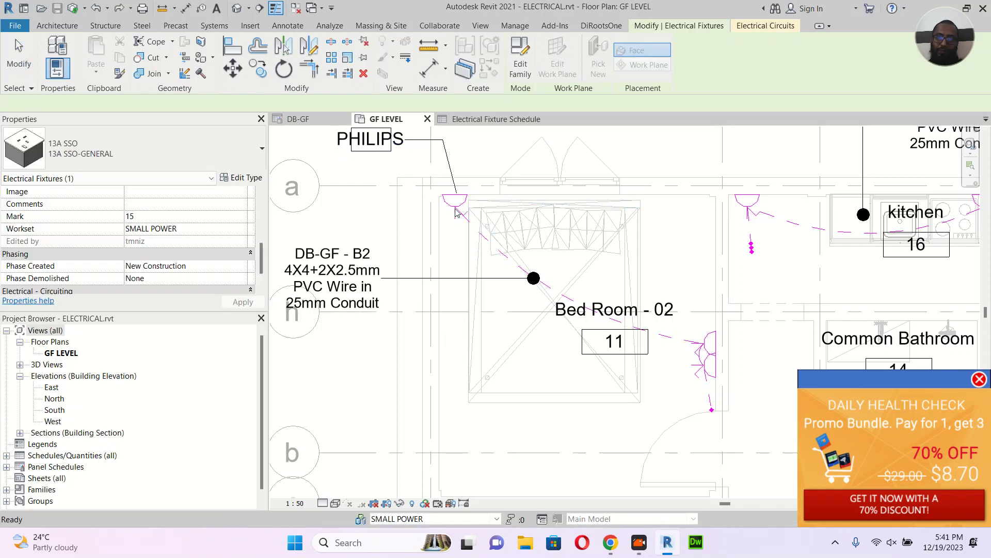
# Open the tagged 13A SSO socket's family for editing and view the shared parameters available for a new family type parameter
pyautogui.click(464, 201)
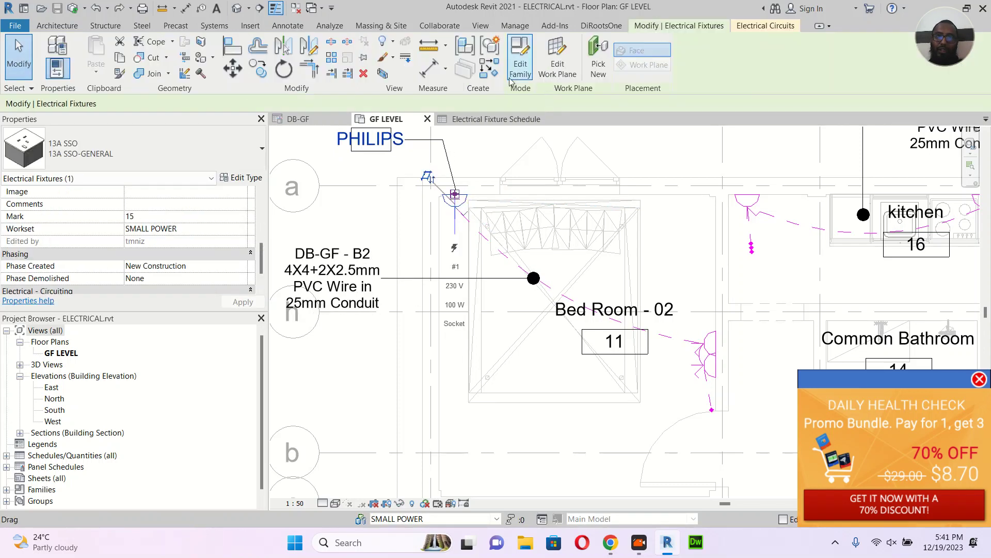
pyautogui.click(521, 68)
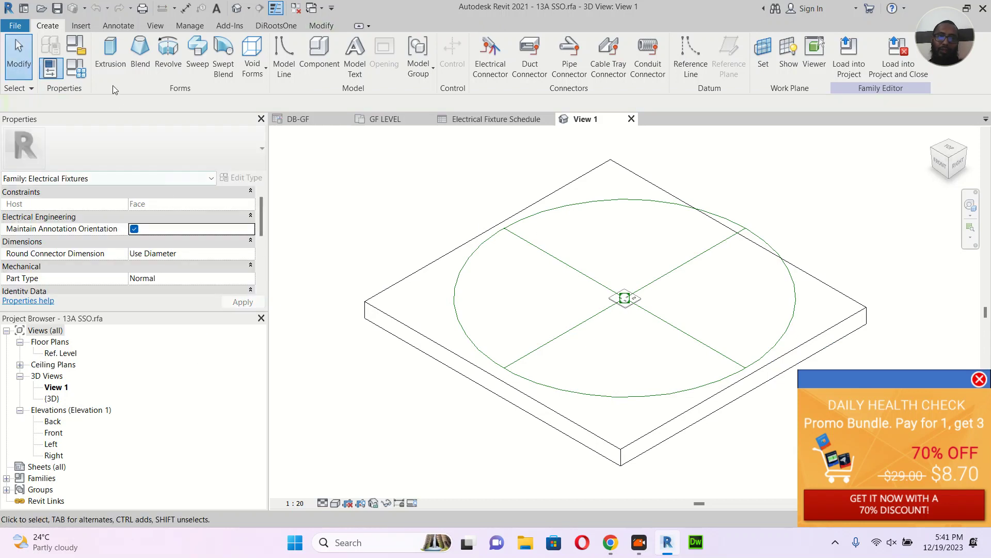
pyautogui.click(81, 76)
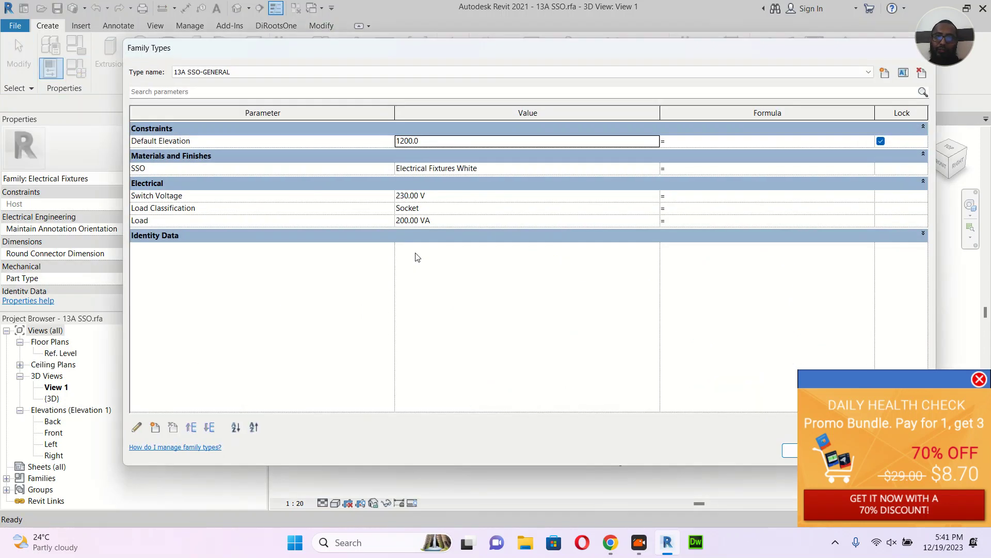
pyautogui.click(155, 427)
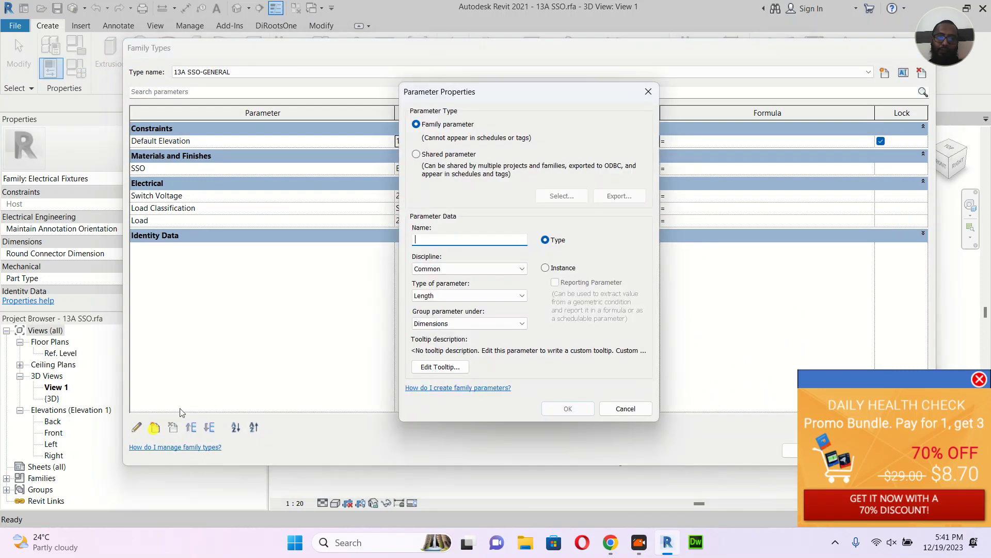
pyautogui.click(443, 154)
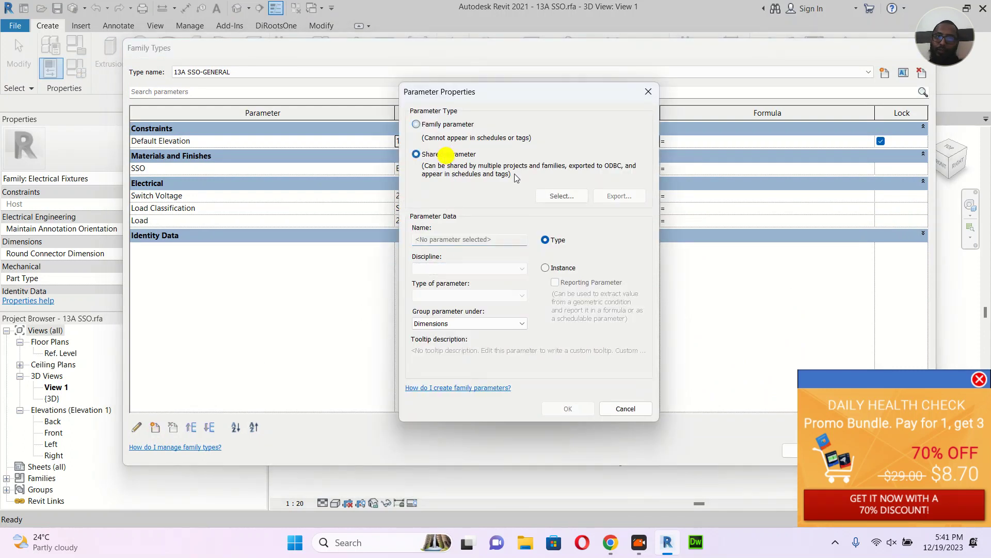
pyautogui.click(552, 195)
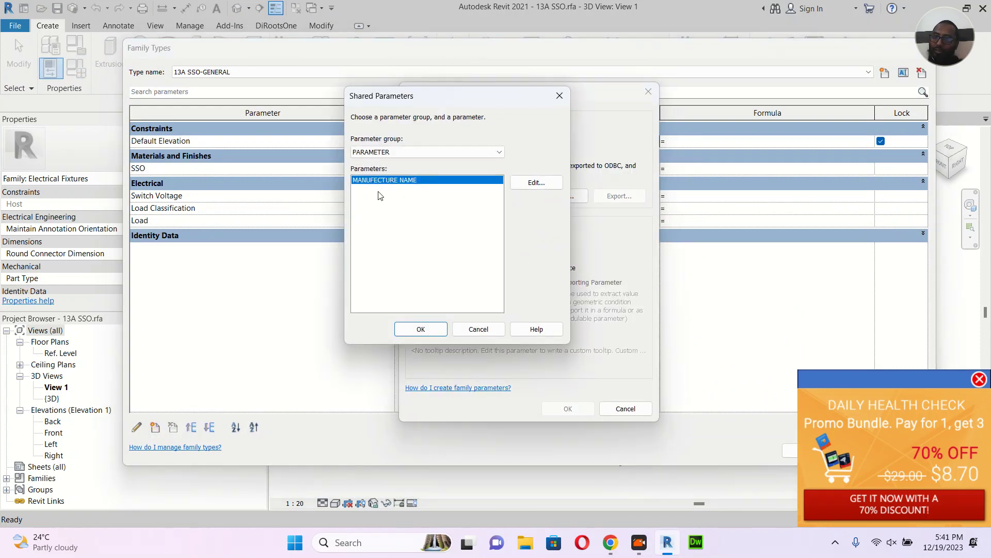
# Cancel adding the shared parameter and close the 13A SSO family, returning to the GF LEVEL plan
pyautogui.press('Escape')
pyautogui.press('Escape')
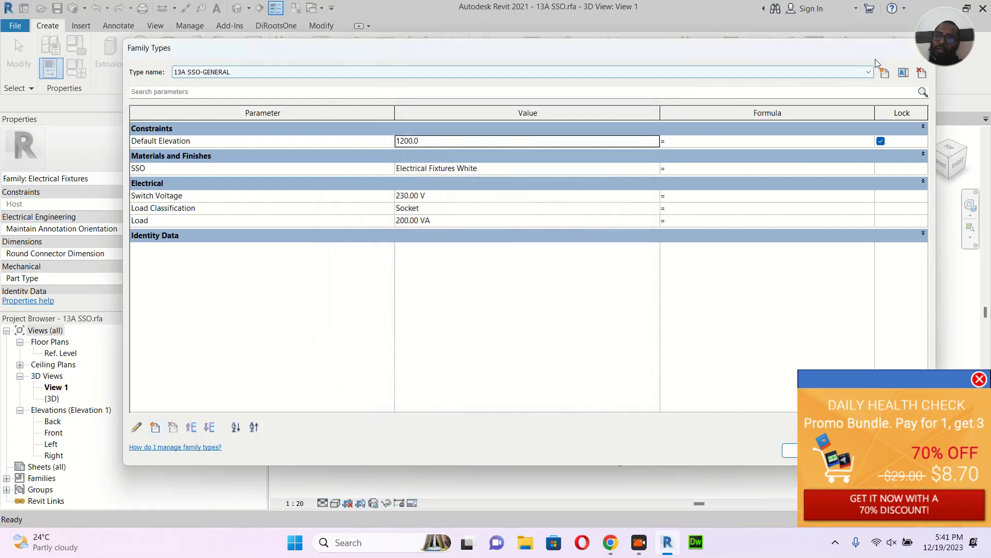
pyautogui.press('Escape')
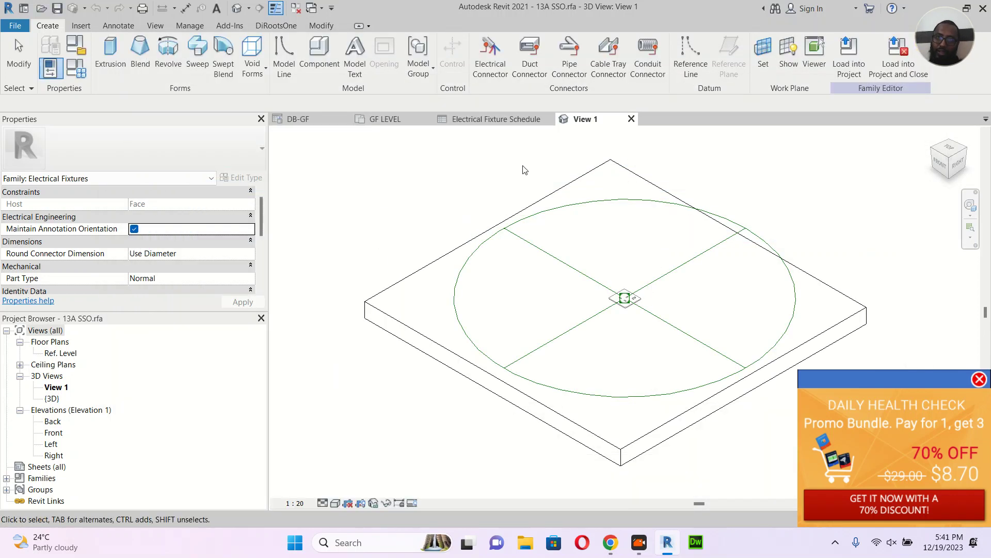
pyautogui.click(631, 119)
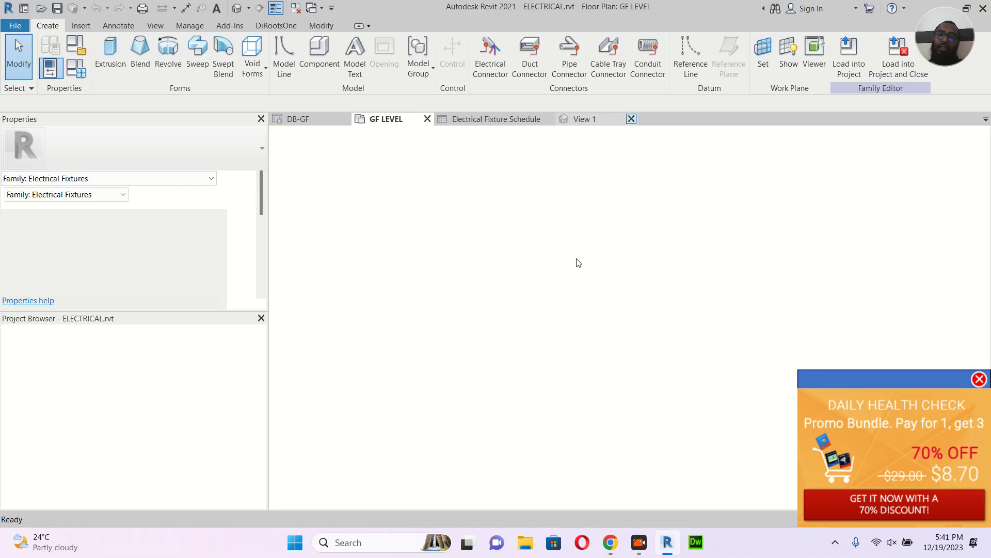
pyautogui.press('Escape')
pyautogui.moveTo(581, 343); pyautogui.dragTo(541, 277, button='middle')
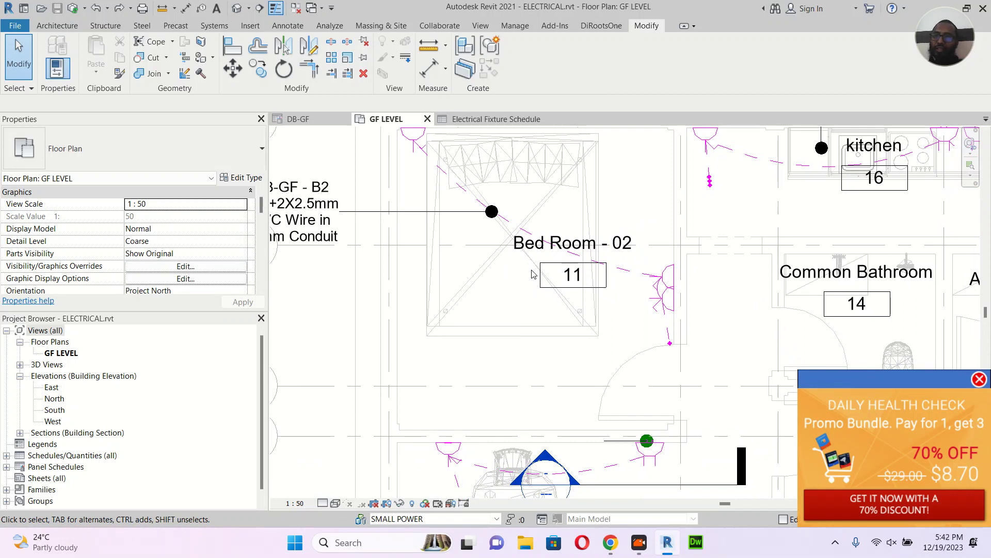